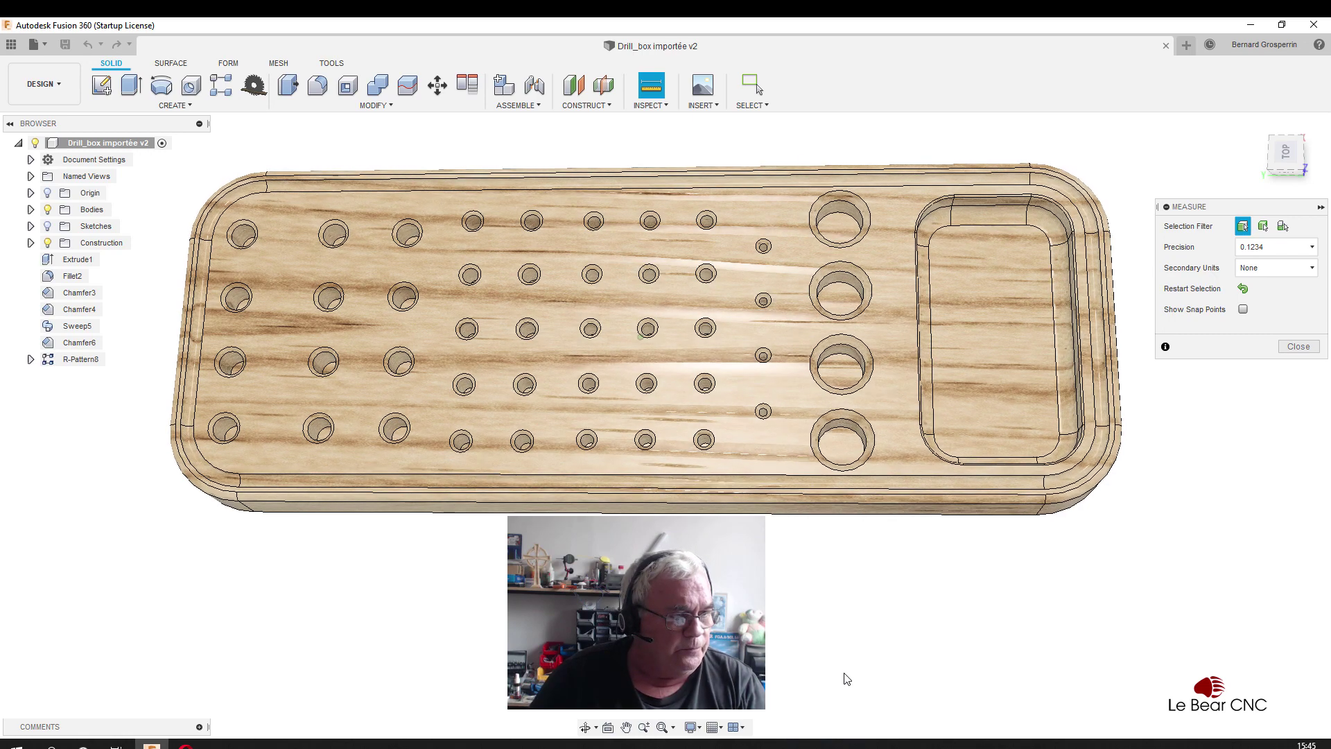
Make the sketch outlines visible, list Sketch1 and Sketch2, and close the Measure tool.
{"action": "middle_click_drag", "start_coordinate": [846, 678], "coordinate": [870, 657], "text": "shift"}
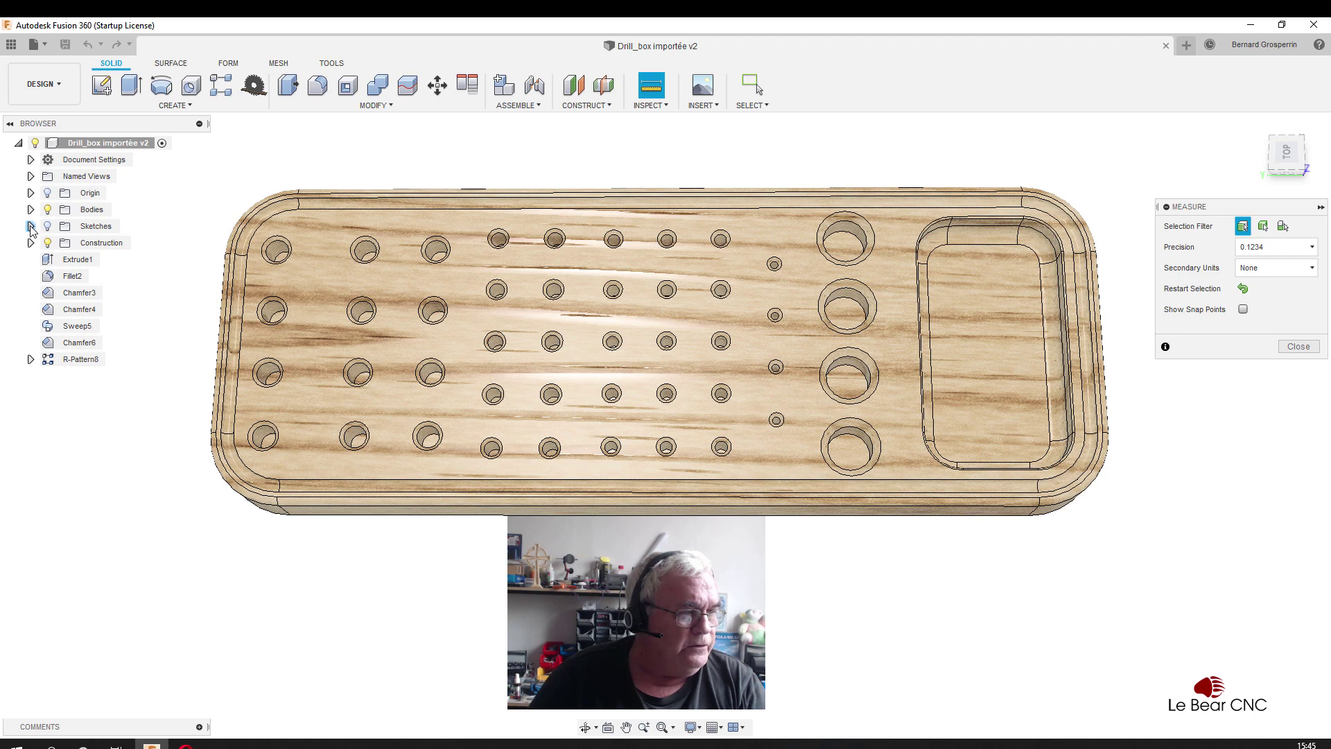
{"action": "left_click", "coordinate": [48, 226]}
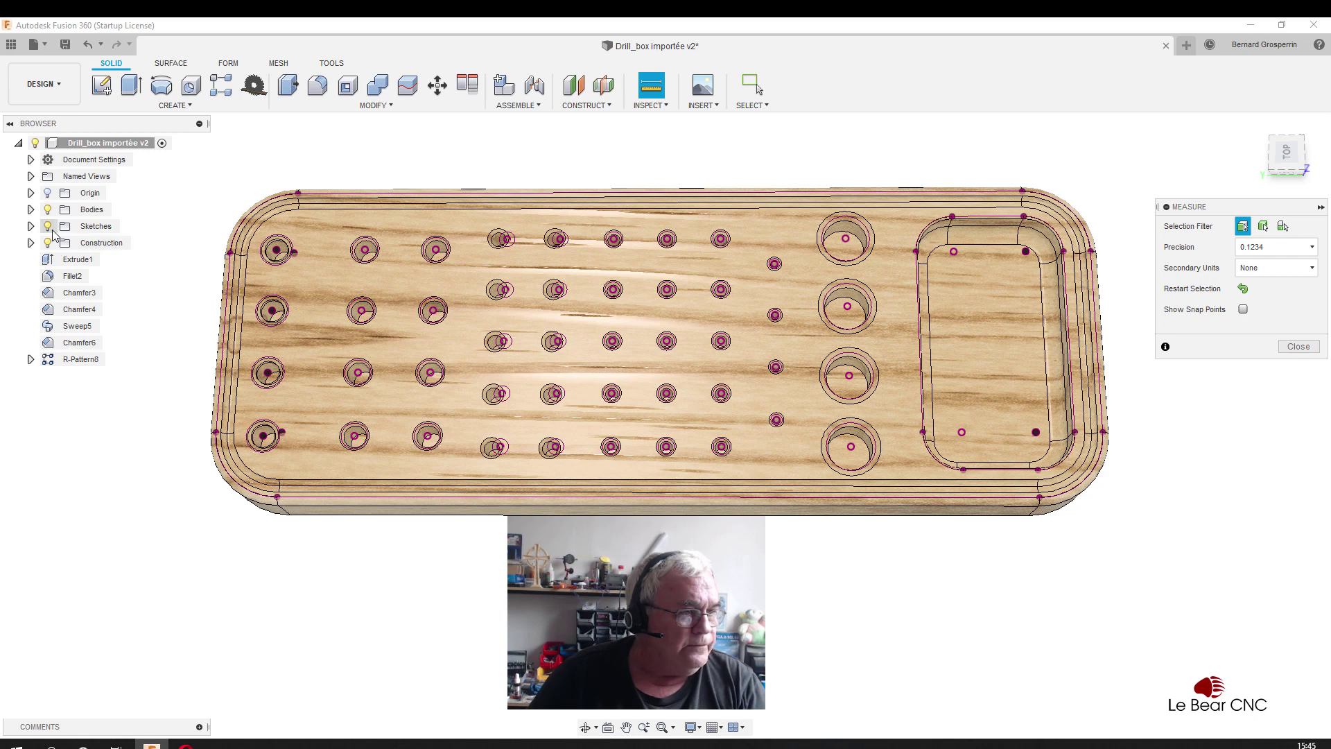
{"action": "left_click", "coordinate": [30, 226]}
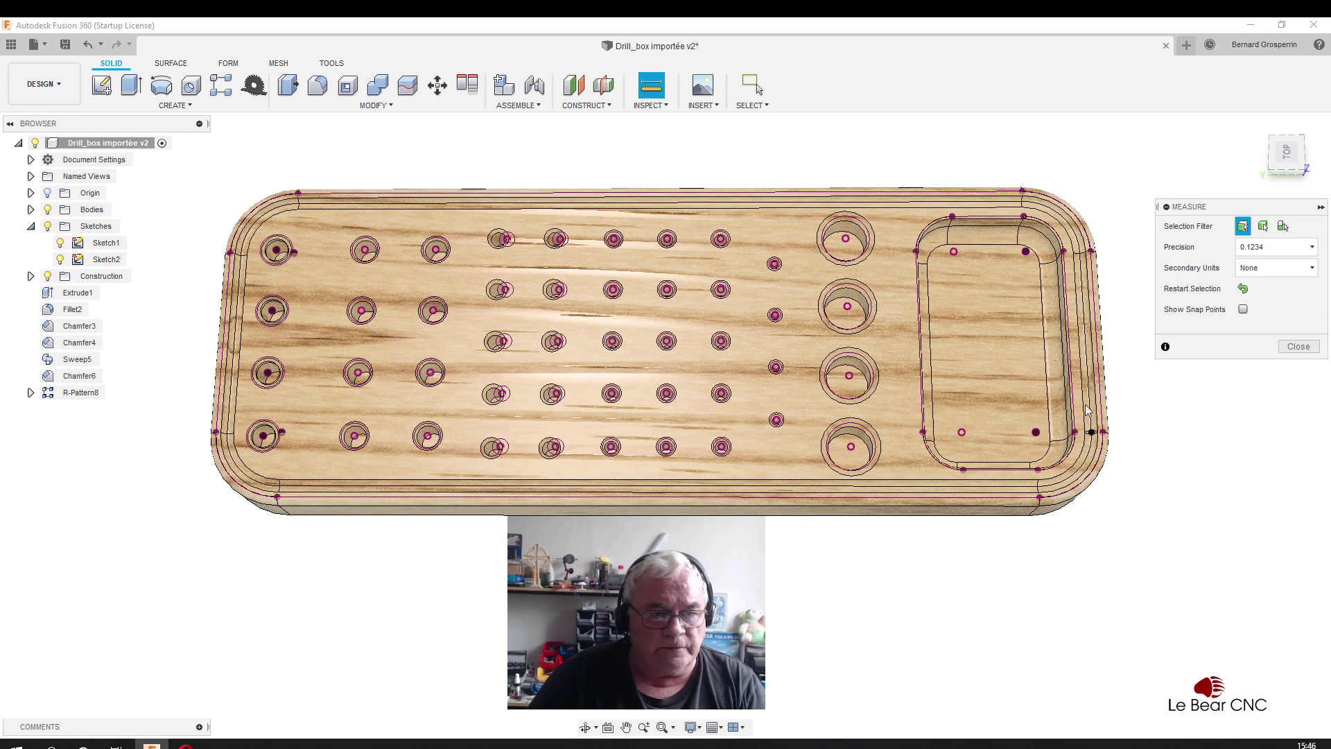
{"action": "left_click", "coordinate": [1298, 348]}
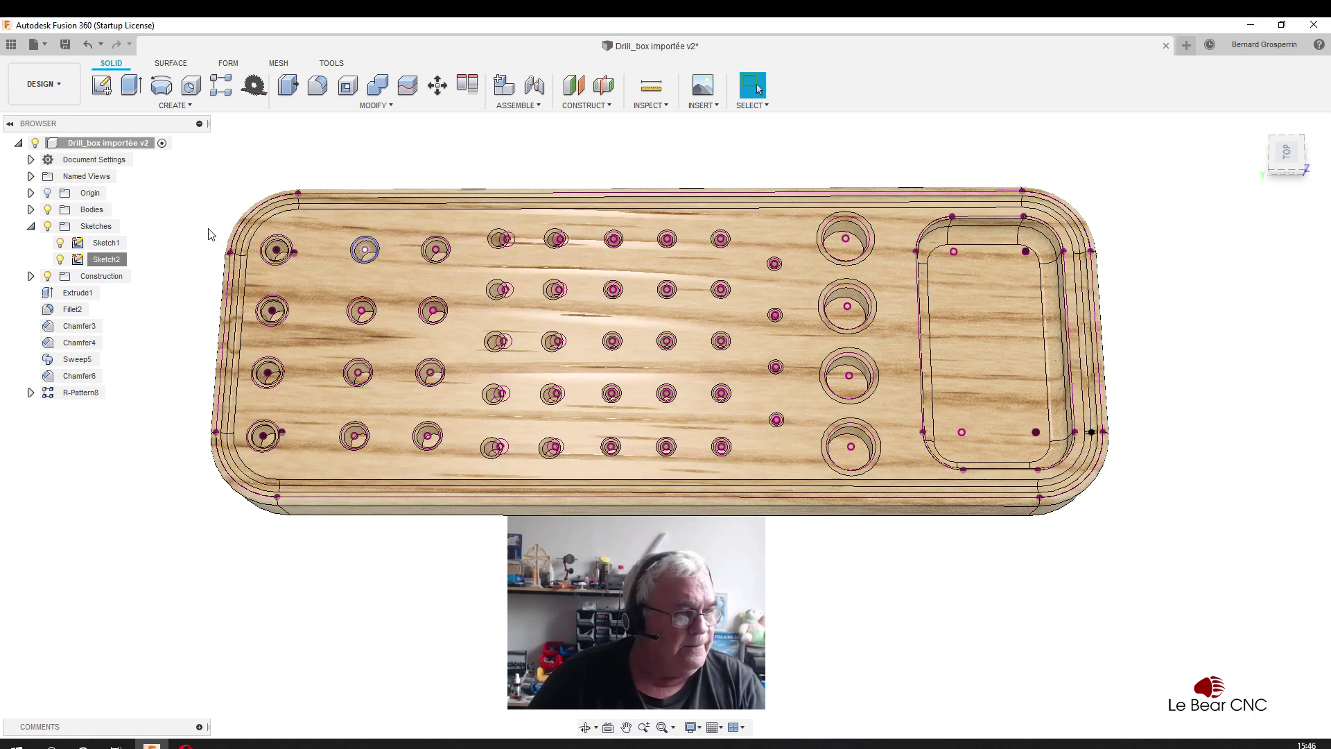
Show the dimensions of Sketch2 and Sketch1 on the drill box model.
{"action": "right_click", "coordinate": [110, 266]}
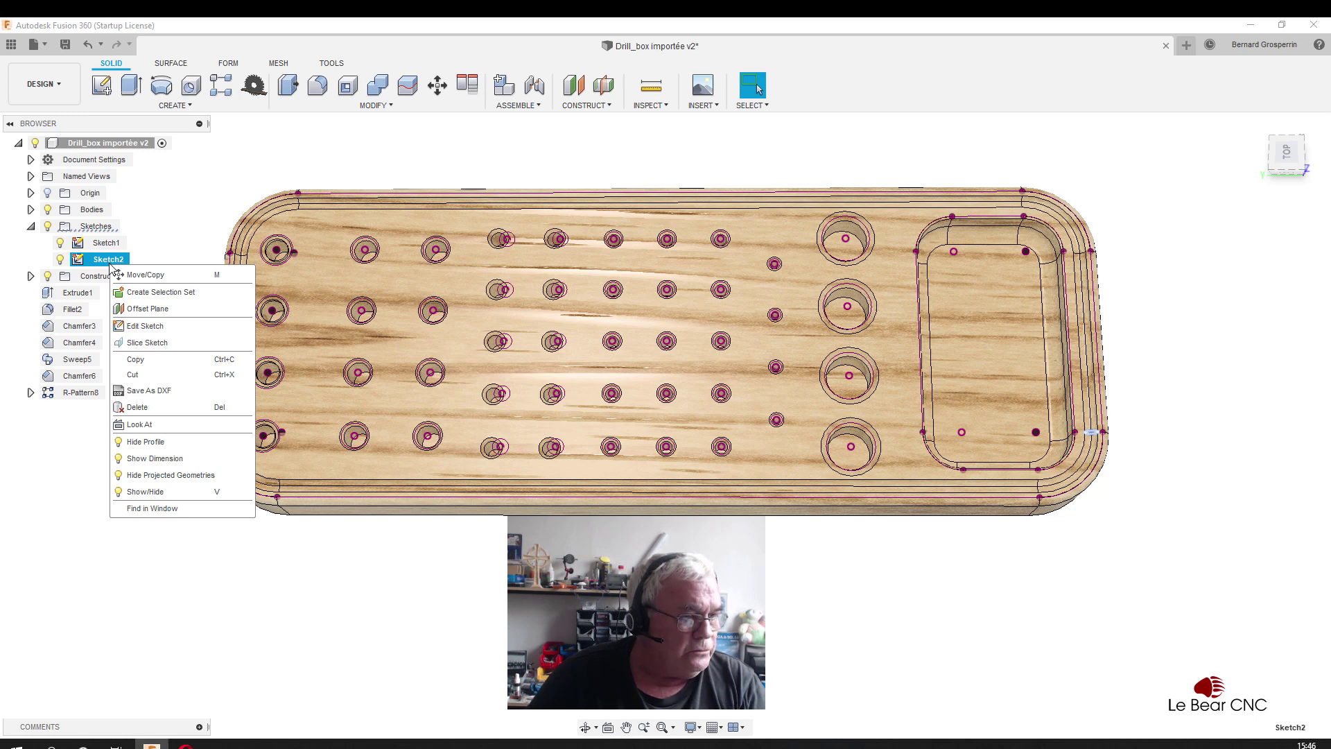
{"action": "left_click", "coordinate": [147, 460]}
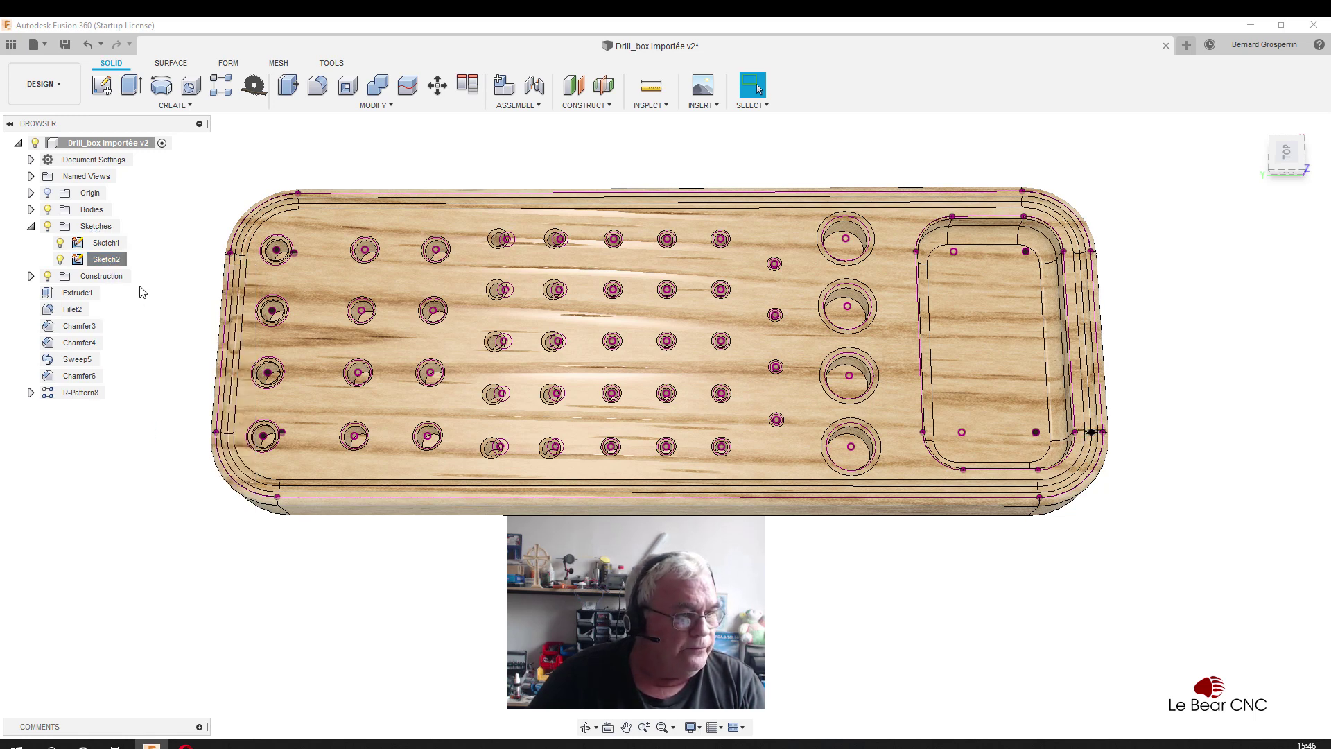
{"action": "right_click", "coordinate": [104, 246]}
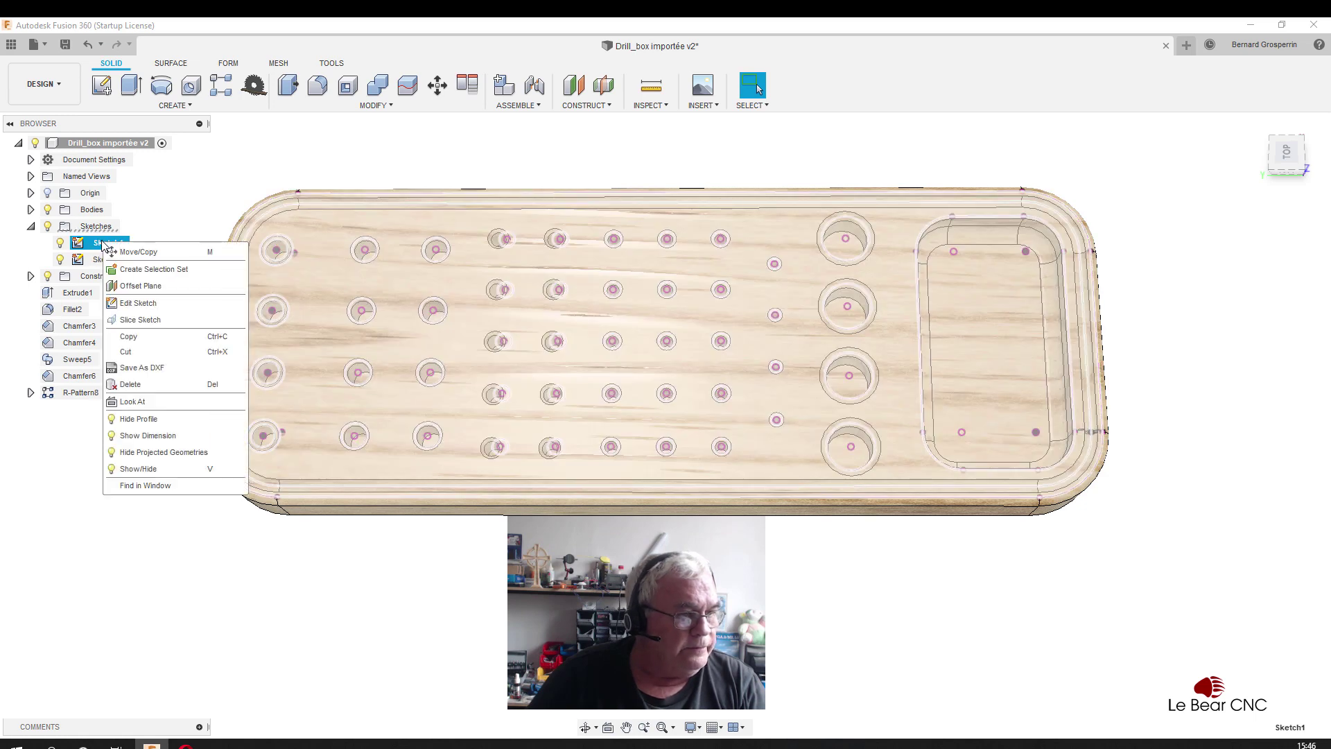
{"action": "left_click", "coordinate": [142, 436]}
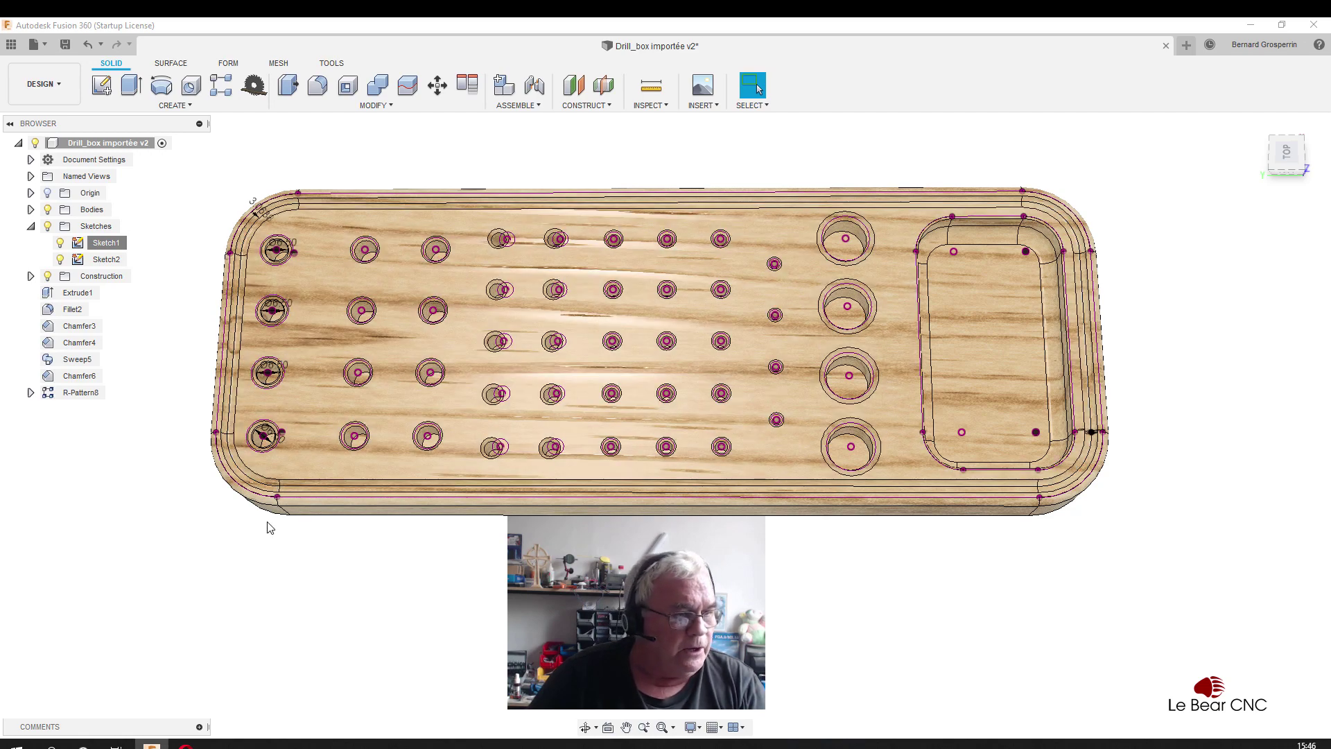
Measure the 92 mm distance between the two 205 mm long bottom edges.
{"action": "middle_click_drag", "start_coordinate": [264, 528], "coordinate": [256, 544], "text": "shift"}
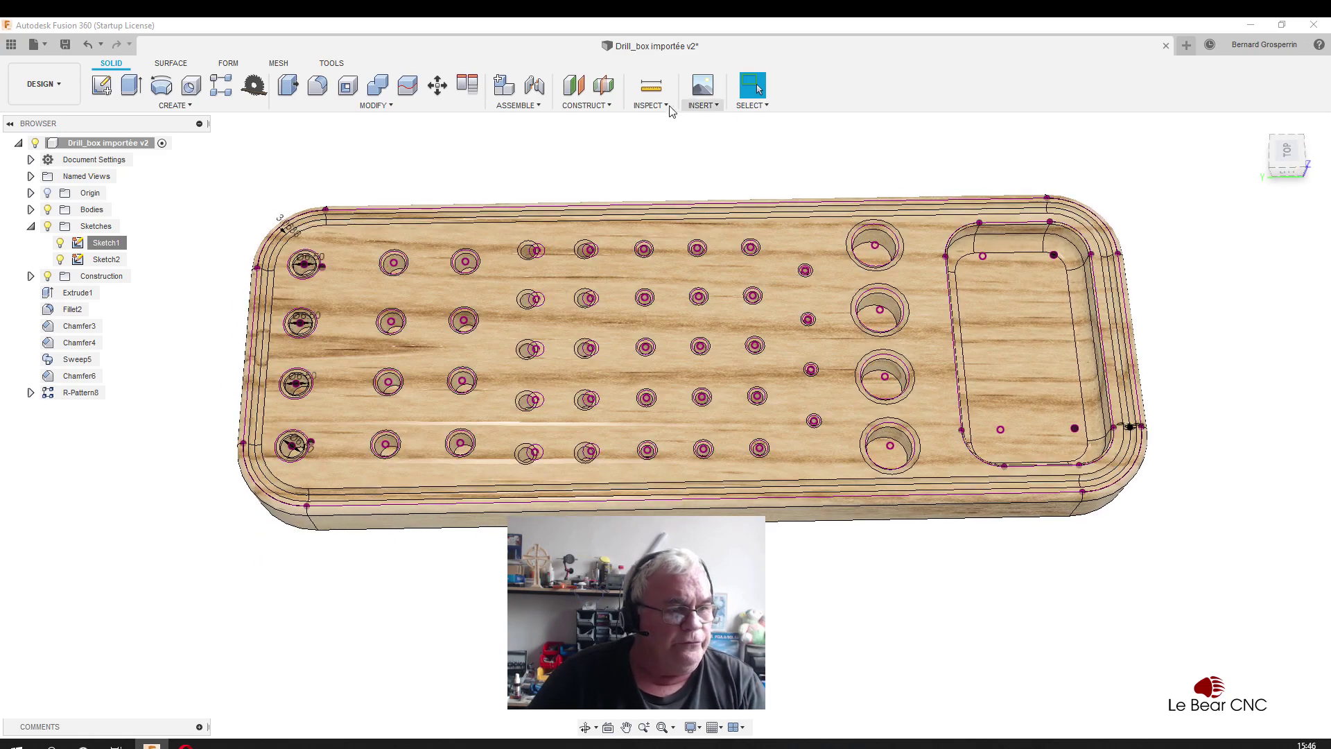
{"action": "left_click", "coordinate": [651, 97]}
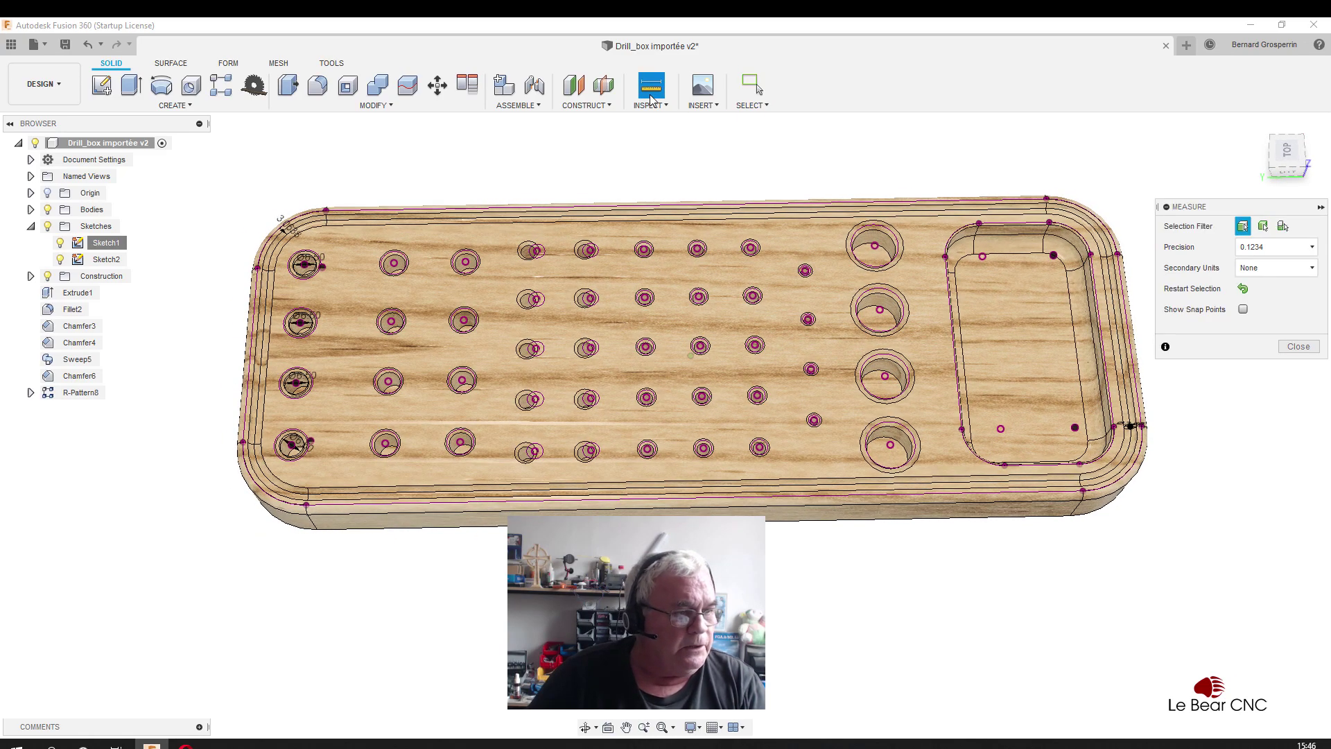
{"action": "middle_click_drag", "start_coordinate": [693, 312], "coordinate": [693, 292], "text": "shift"}
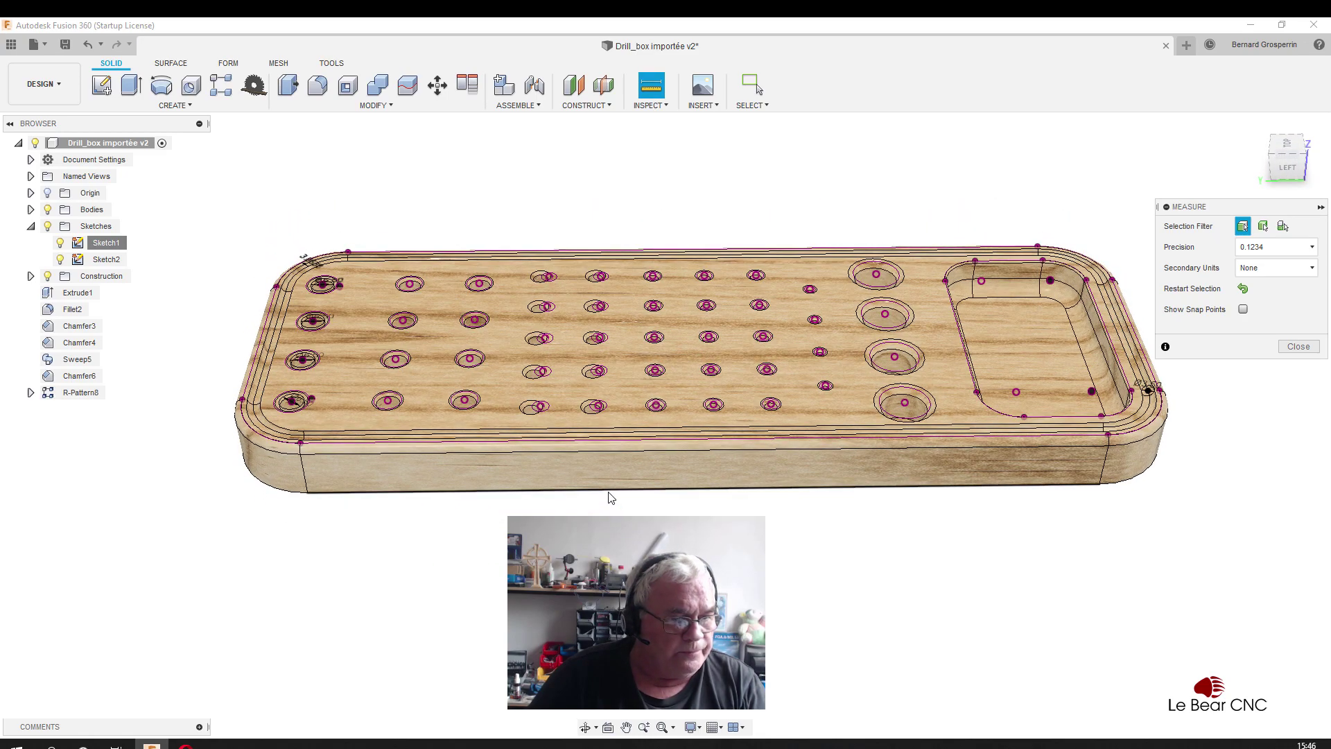
{"action": "left_click", "coordinate": [609, 492]}
{"action": "middle_click_drag", "start_coordinate": [610, 491], "coordinate": [609, 457], "text": "shift"}
{"action": "mouse_move", "coordinate": [716, 486]}
{"action": "middle_mouse_down", "text": "shift"}
{"action": "mouse_move", "coordinate": [716, 511]}
{"action": "mouse_move", "coordinate": [709, 492]}
{"action": "middle_mouse_up", "text": "shift"}
{"action": "left_click", "coordinate": [711, 495]}
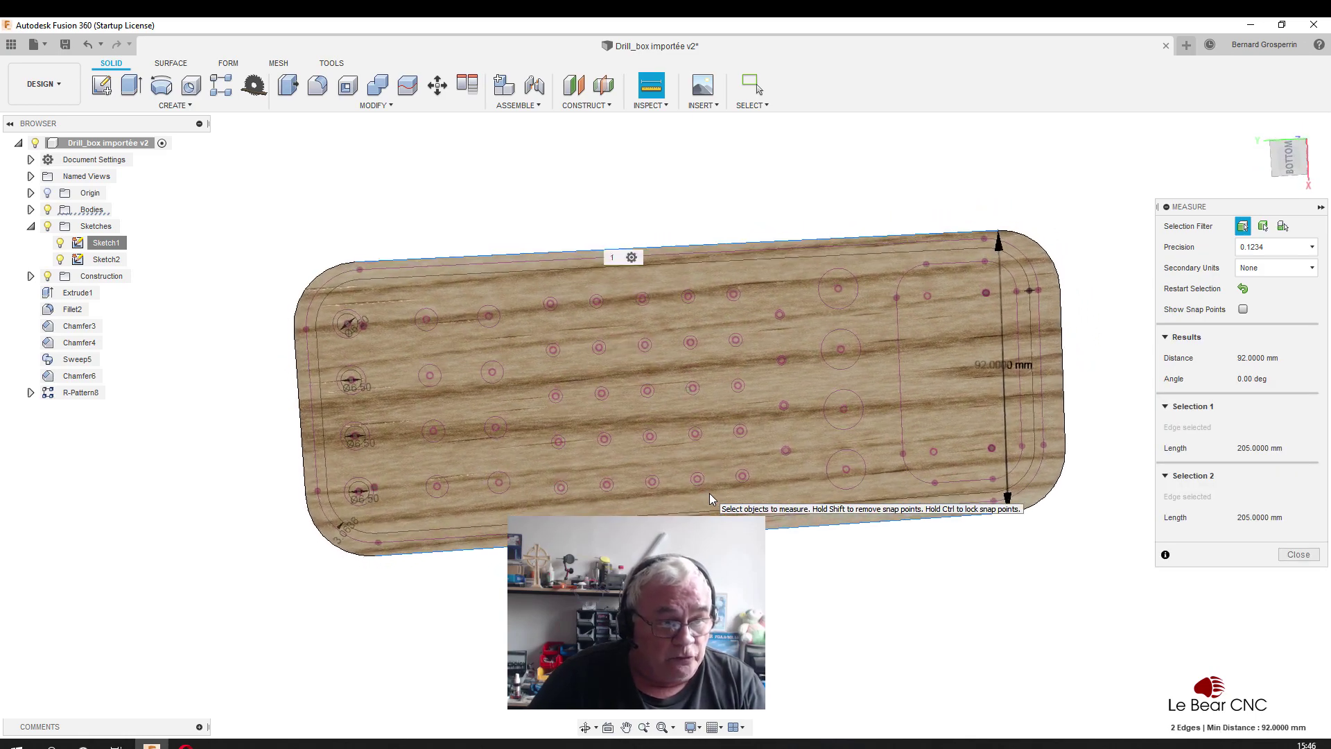
Measure 245 mm between the two 52 mm end edges, then view the box edge-on.
{"action": "left_click", "coordinate": [1314, 557]}
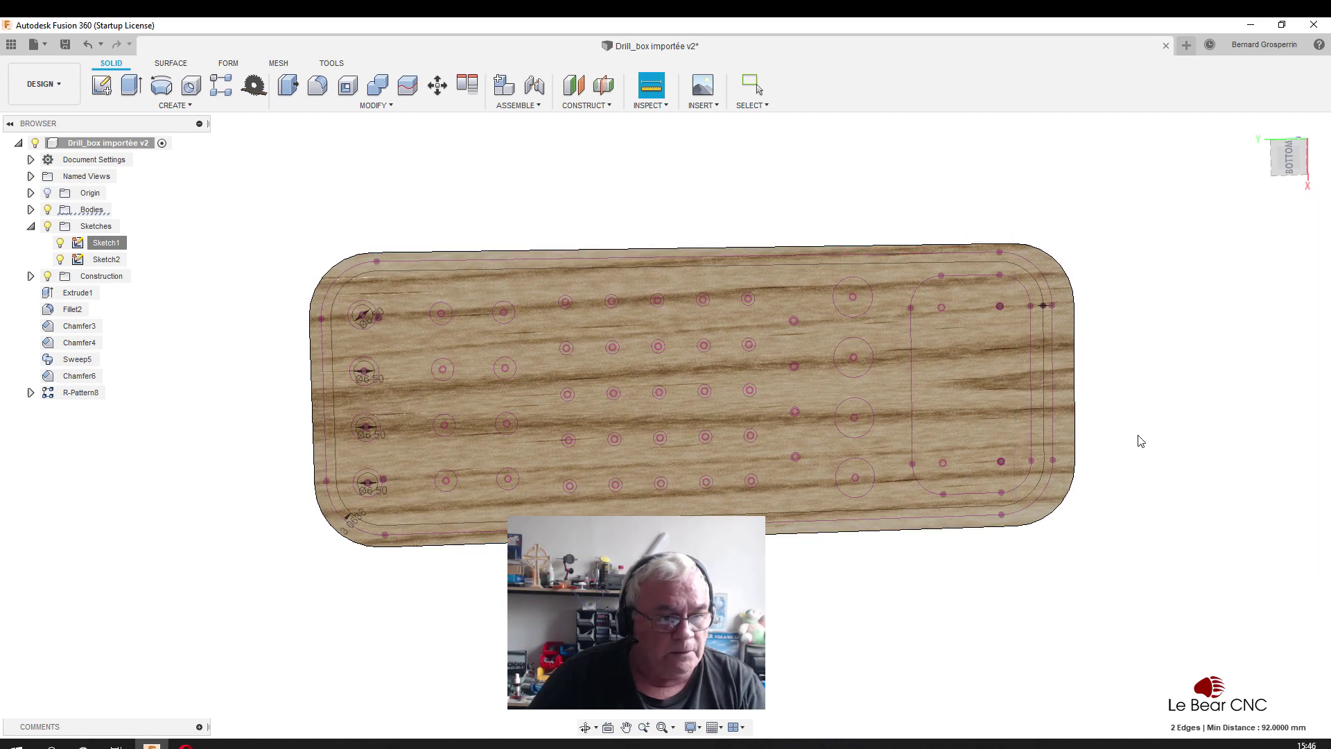
{"action": "left_click", "coordinate": [652, 105]}
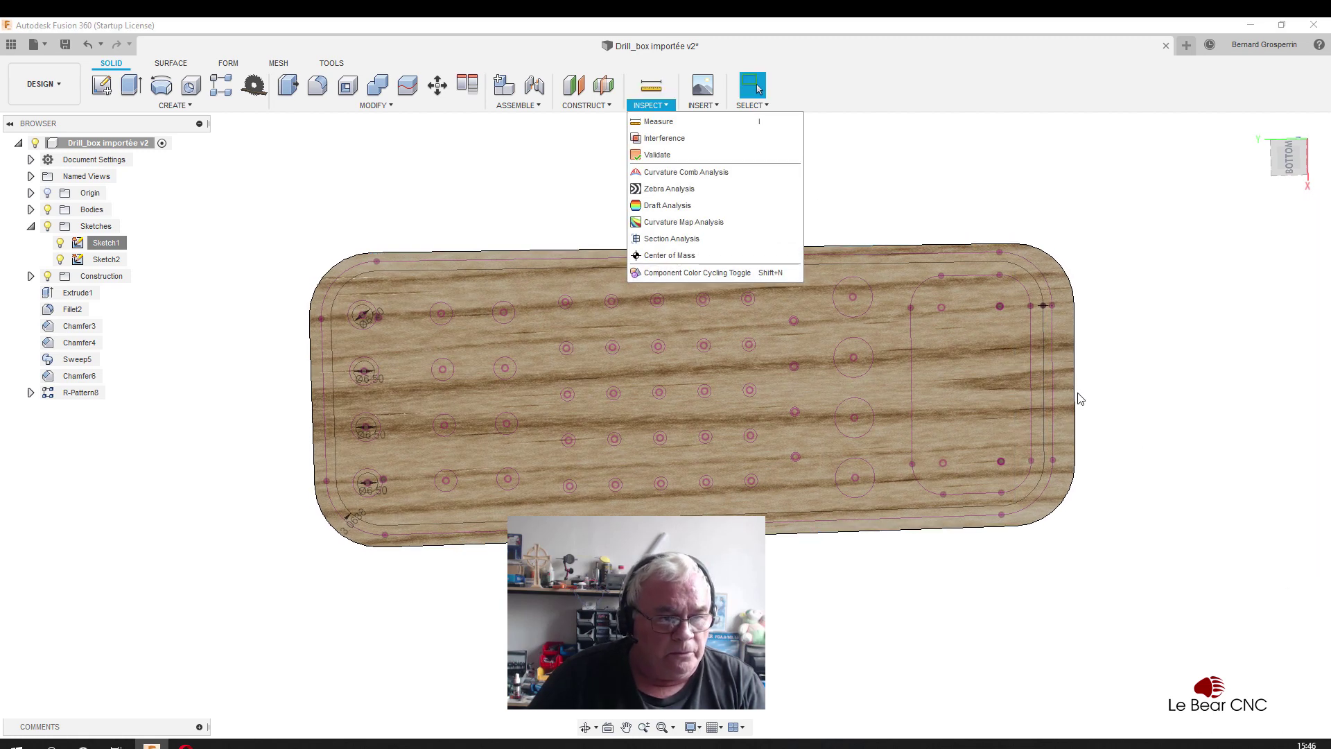
{"action": "left_click", "coordinate": [1076, 392]}
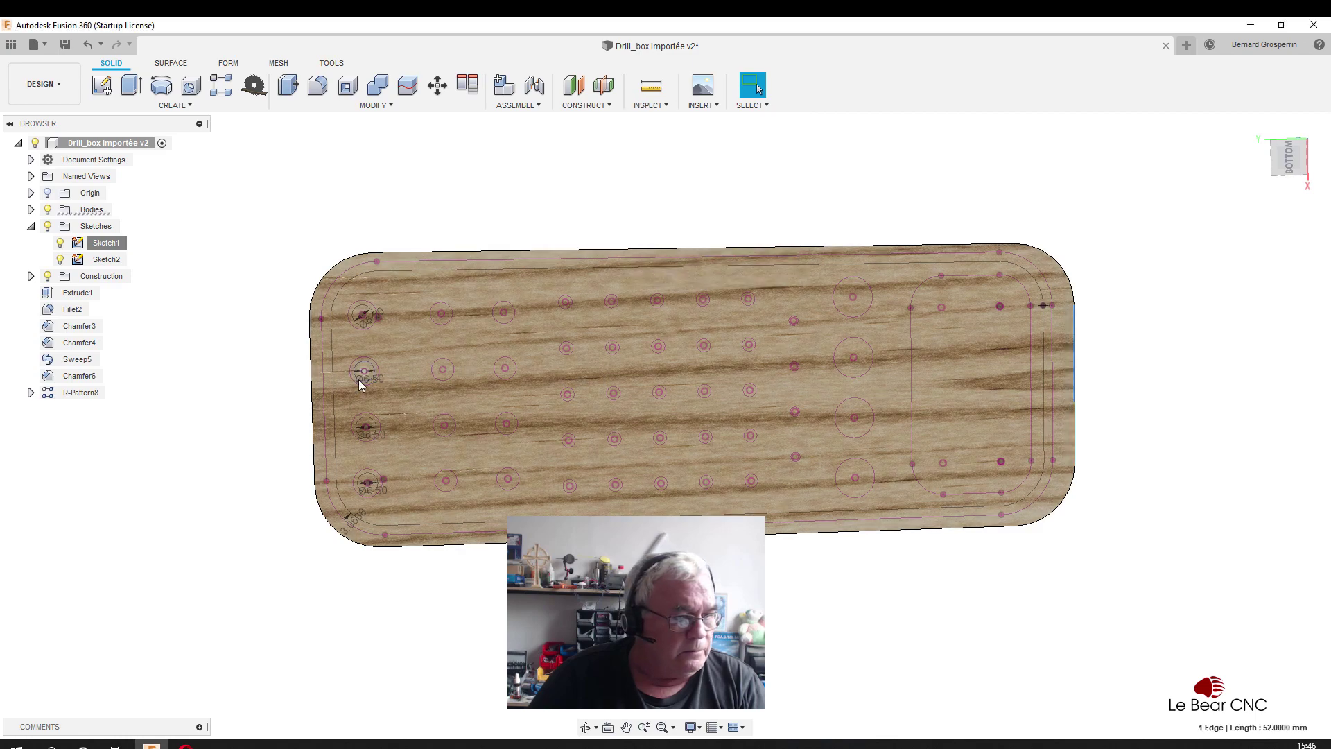
{"action": "left_click", "coordinate": [314, 389]}
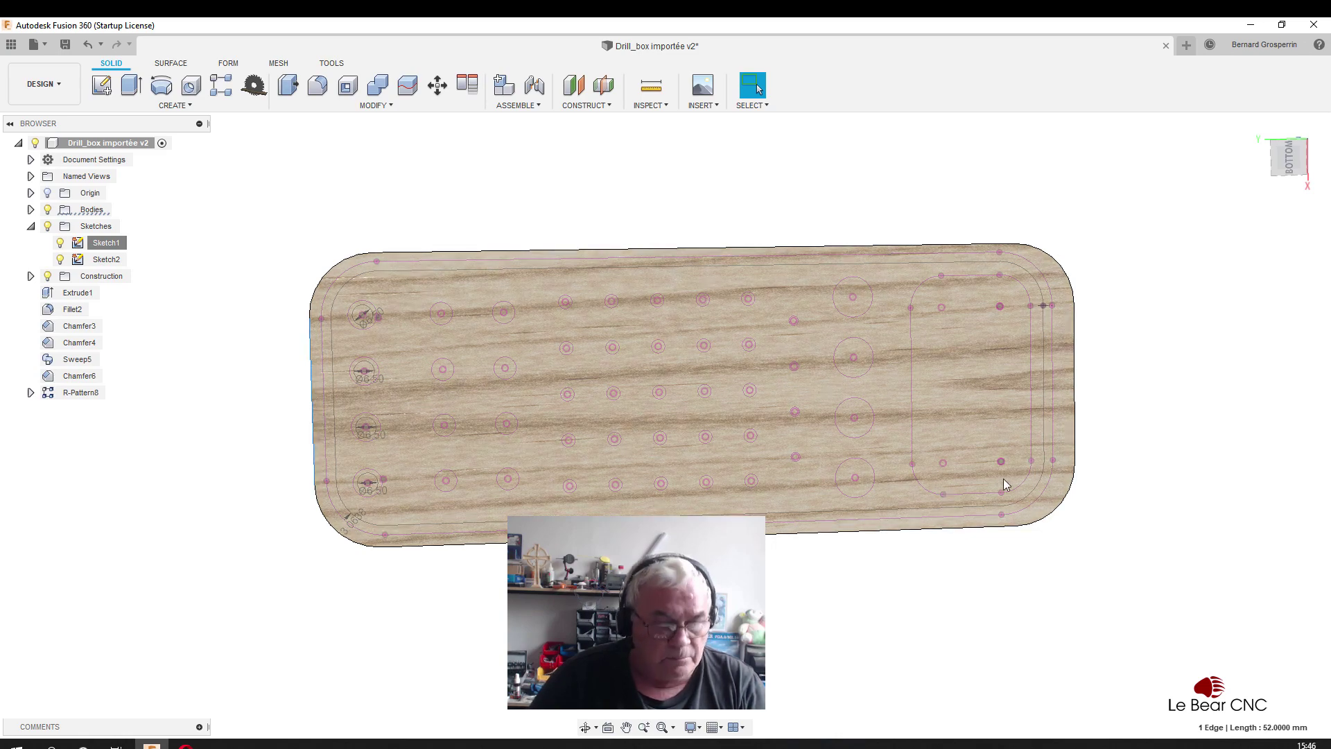
{"action": "left_click", "coordinate": [1075, 437], "text": "ctrl"}
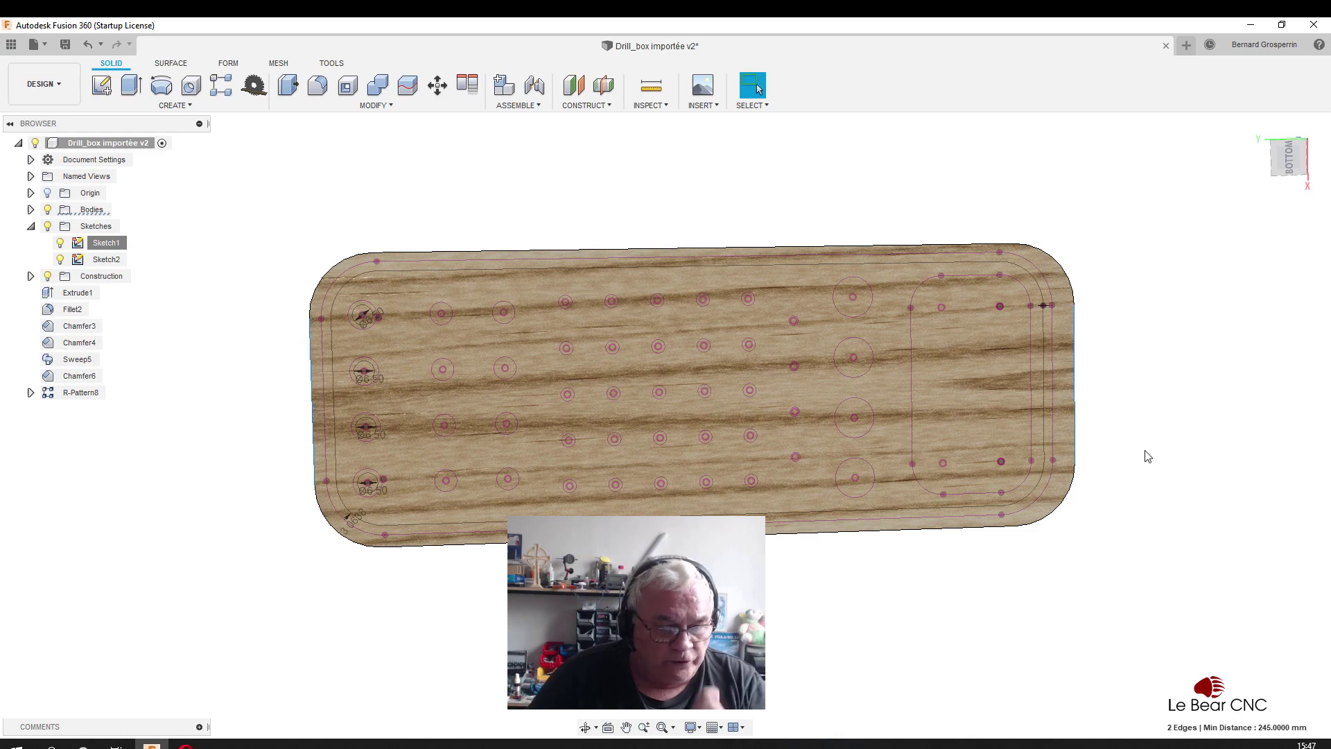
{"action": "mouse_move", "coordinate": [1148, 489]}
{"action": "middle_mouse_down", "text": "shift"}
{"action": "mouse_move", "coordinate": [1203, 374]}
{"action": "mouse_move", "coordinate": [1185, 318]}
{"action": "mouse_move", "coordinate": [1143, 366]}
{"action": "middle_mouse_up", "text": "shift"}
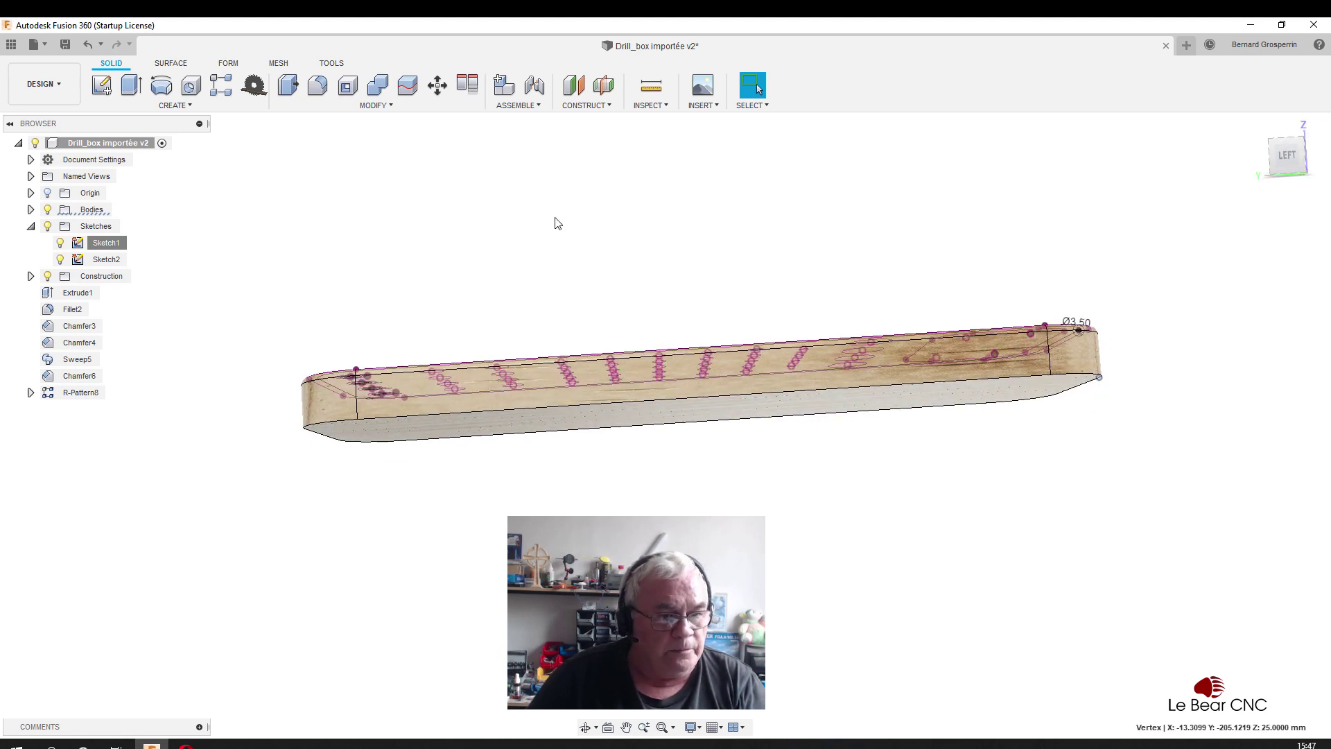
Confirm the rounded corner edge has a 20 mm radius.
{"action": "left_click", "coordinate": [657, 104]}
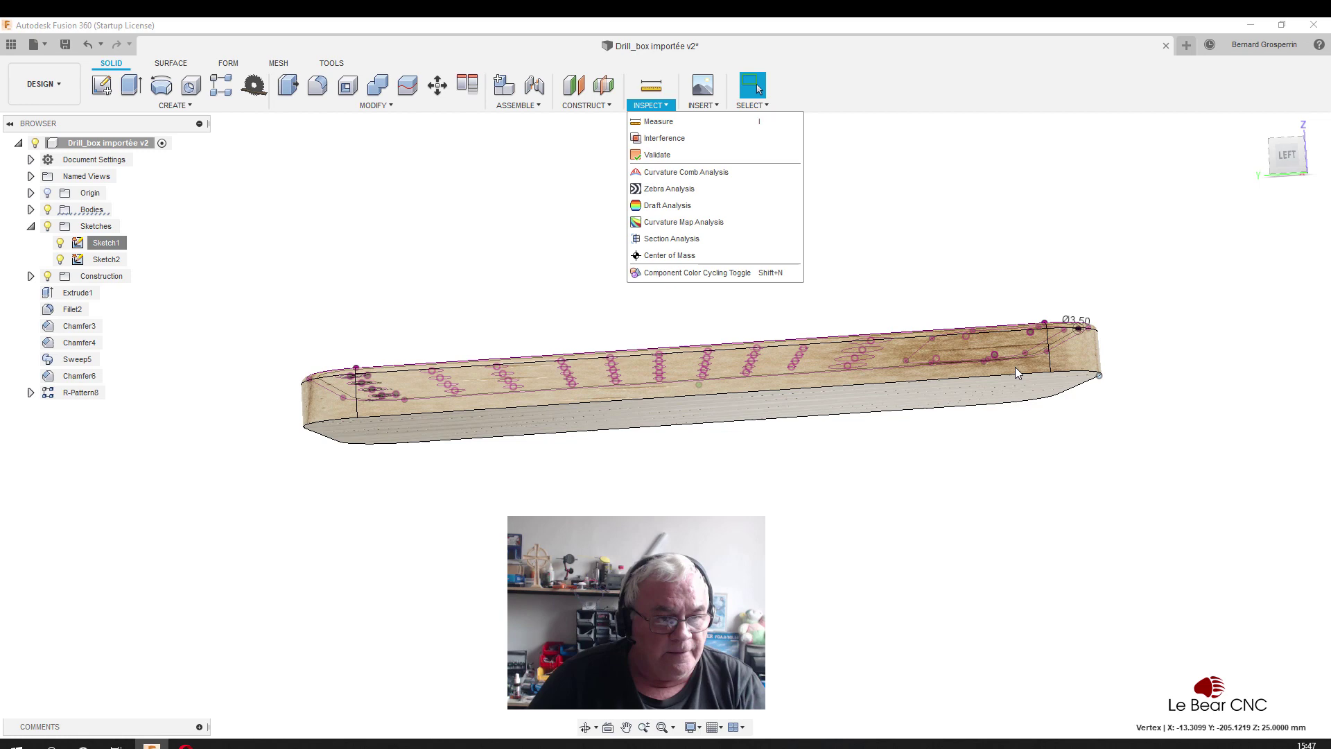
{"action": "left_click", "coordinate": [1085, 367]}
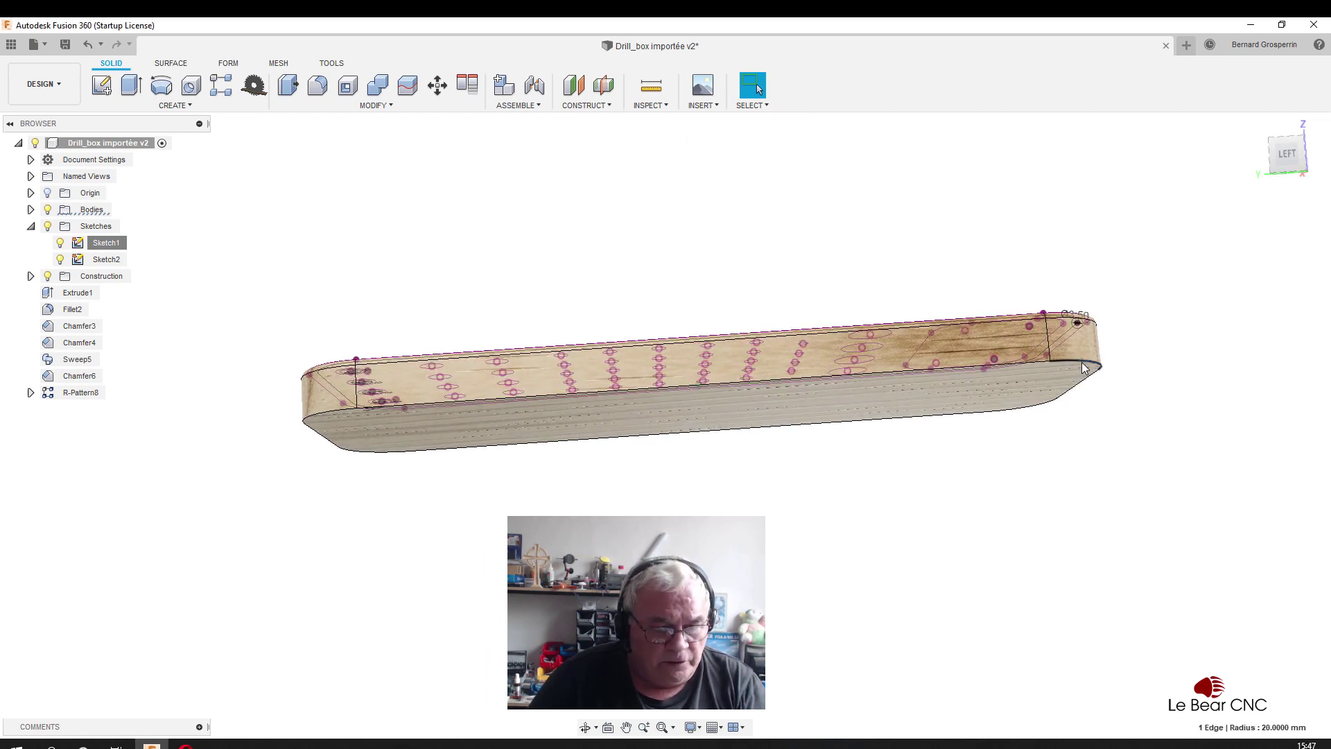
{"action": "mouse_move", "coordinate": [1085, 367]}
{"action": "middle_mouse_down", "text": "shift"}
{"action": "mouse_move", "coordinate": [324, 366]}
{"action": "mouse_move", "coordinate": [336, 385]}
{"action": "middle_mouse_up", "text": "shift"}
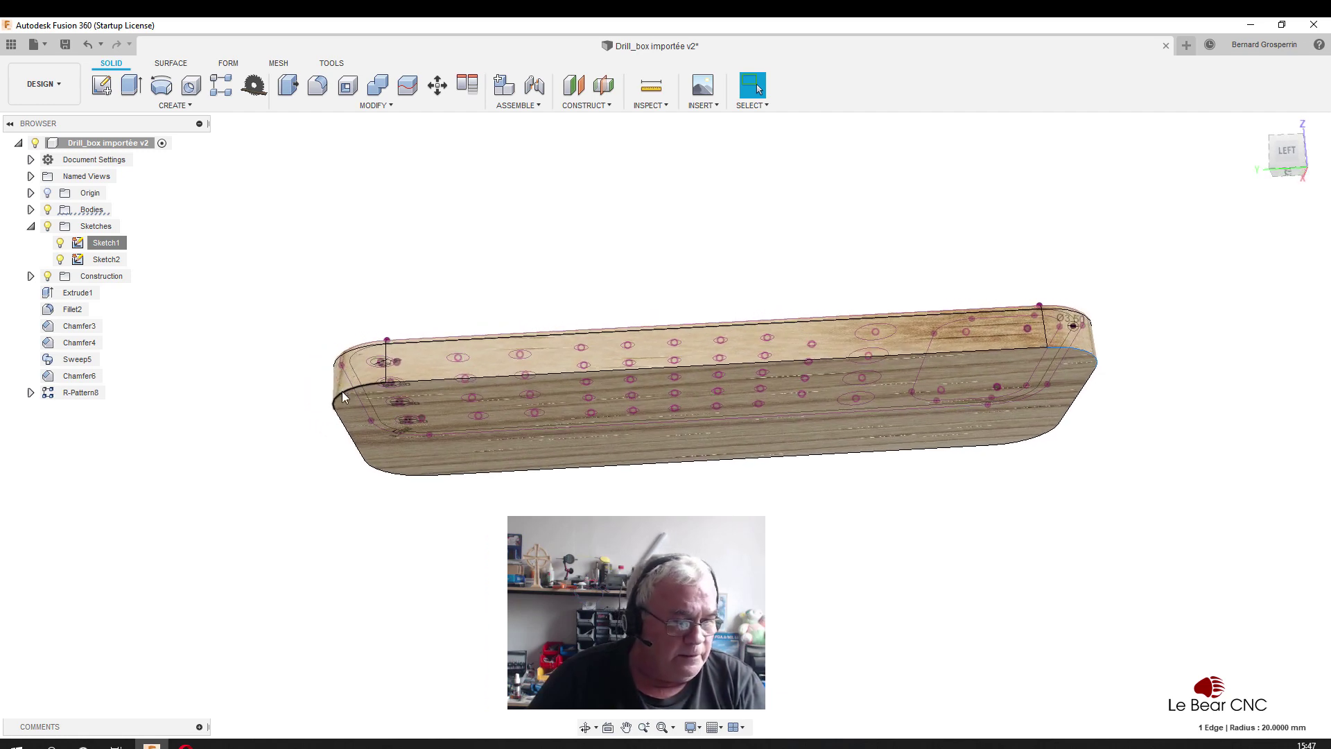
{"action": "middle_click_drag", "start_coordinate": [343, 391], "coordinate": [448, 407], "text": "shift"}
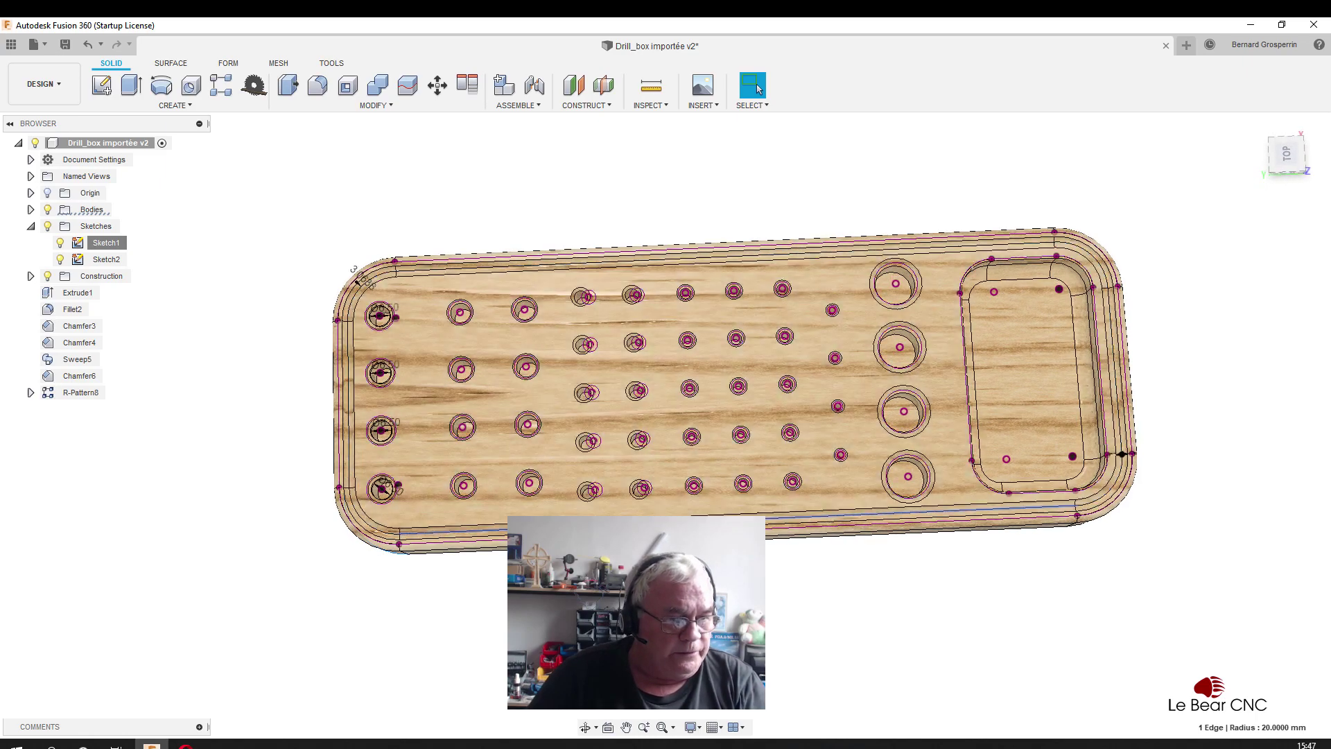
{"action": "mouse_move", "coordinate": [548, 416]}
{"action": "middle_mouse_down", "text": "shift"}
{"action": "mouse_move", "coordinate": [547, 475]}
{"action": "mouse_move", "coordinate": [897, 522]}
{"action": "mouse_move", "coordinate": [1013, 493]}
{"action": "middle_mouse_up", "text": "shift"}
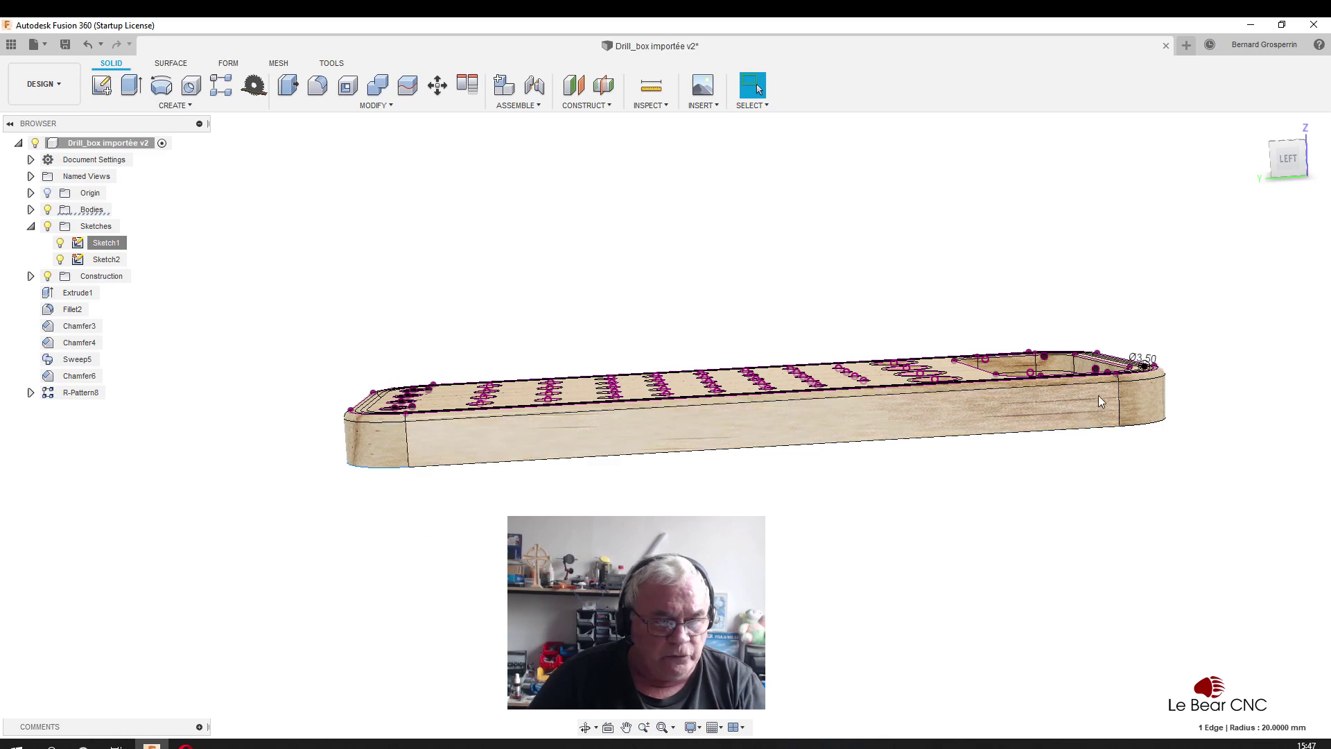
{"action": "mouse_move", "coordinate": [1120, 386]}
{"action": "middle_mouse_down", "text": "shift"}
{"action": "mouse_move", "coordinate": [669, 147]}
{"action": "mouse_move", "coordinate": [844, 118]}
{"action": "mouse_move", "coordinate": [835, 147]}
{"action": "mouse_move", "coordinate": [540, 278]}
{"action": "middle_mouse_up", "text": "shift"}
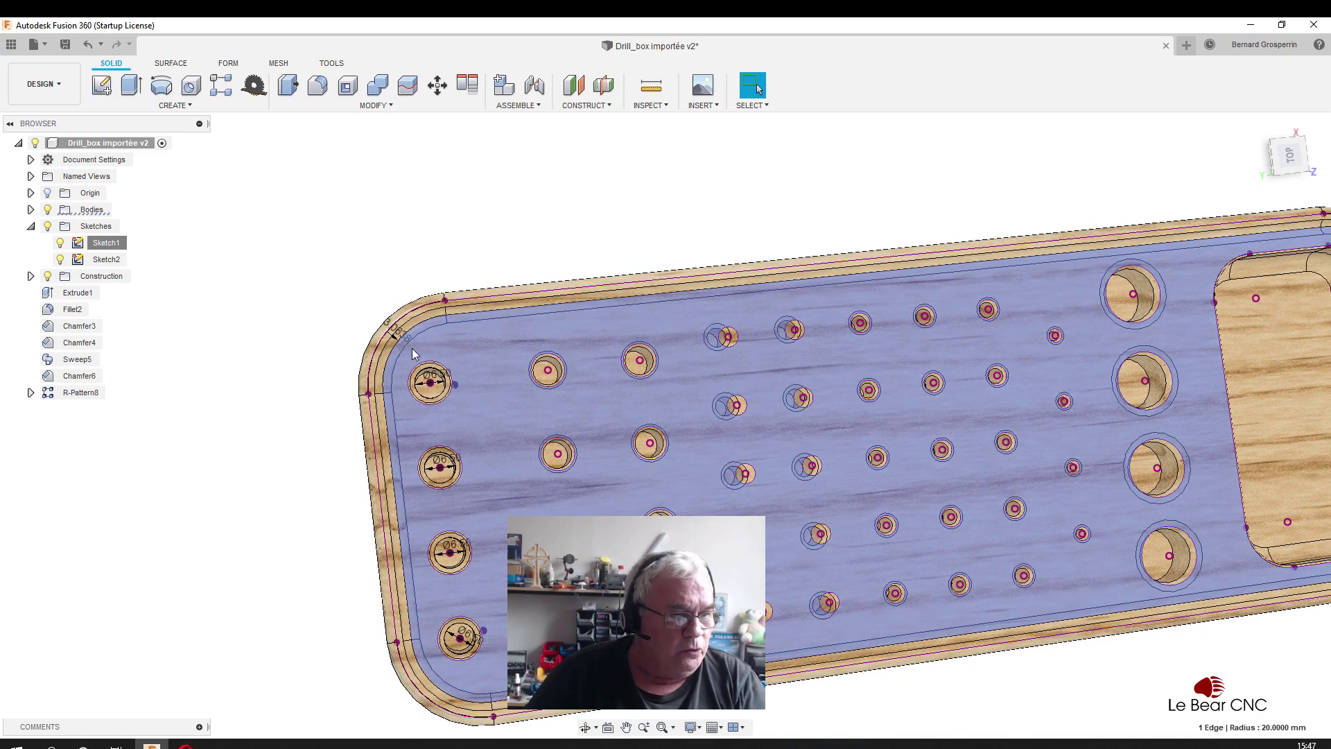
Orbit and zoom to inspect the block from the top, in 3D, and at the pocket end.
{"action": "middle_click_drag", "start_coordinate": [412, 350], "coordinate": [388, 378], "text": "shift"}
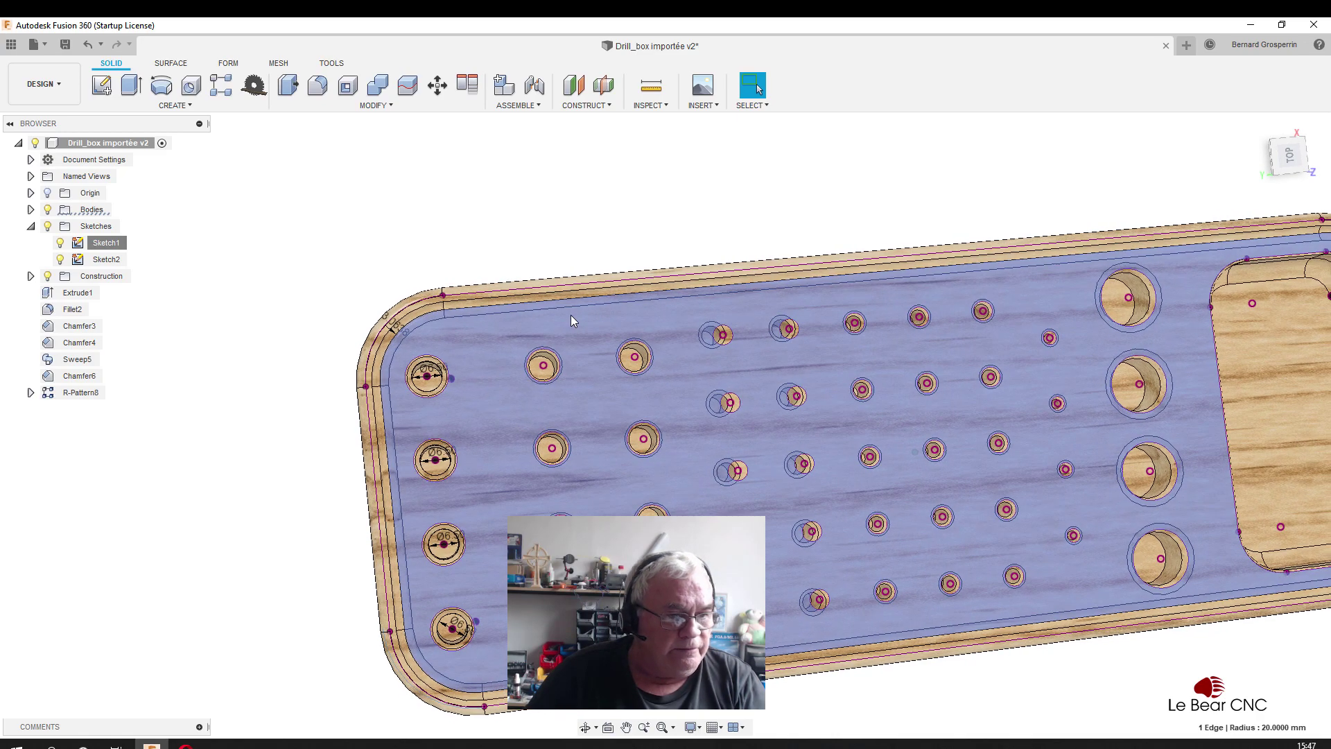
{"action": "middle_click_drag", "start_coordinate": [571, 314], "coordinate": [1153, 390], "text": "shift"}
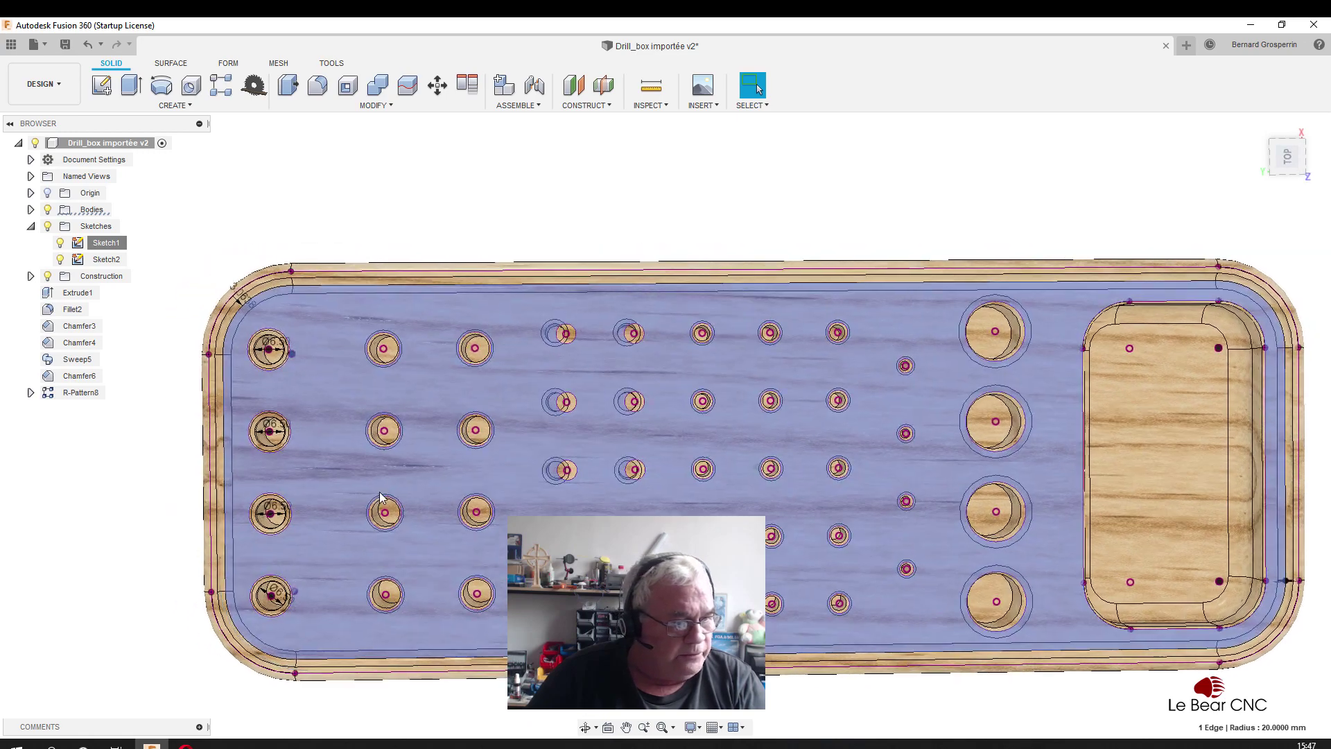
{"action": "middle_click_drag", "start_coordinate": [969, 605], "coordinate": [374, 426], "text": "shift"}
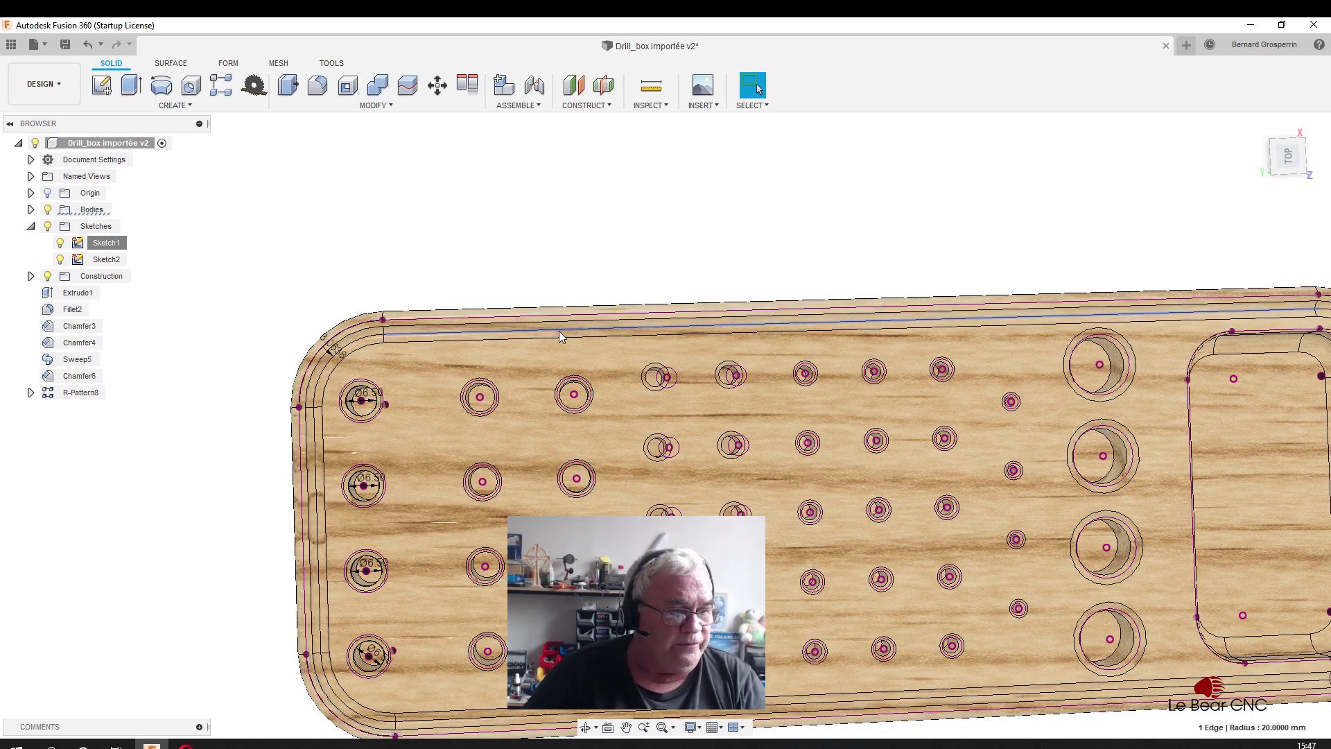
{"action": "scroll", "coordinate": [558, 331], "scroll_direction": "down", "scroll_amount": 1}
{"action": "middle_click_drag", "start_coordinate": [563, 339], "coordinate": [1180, 493], "text": "shift"}
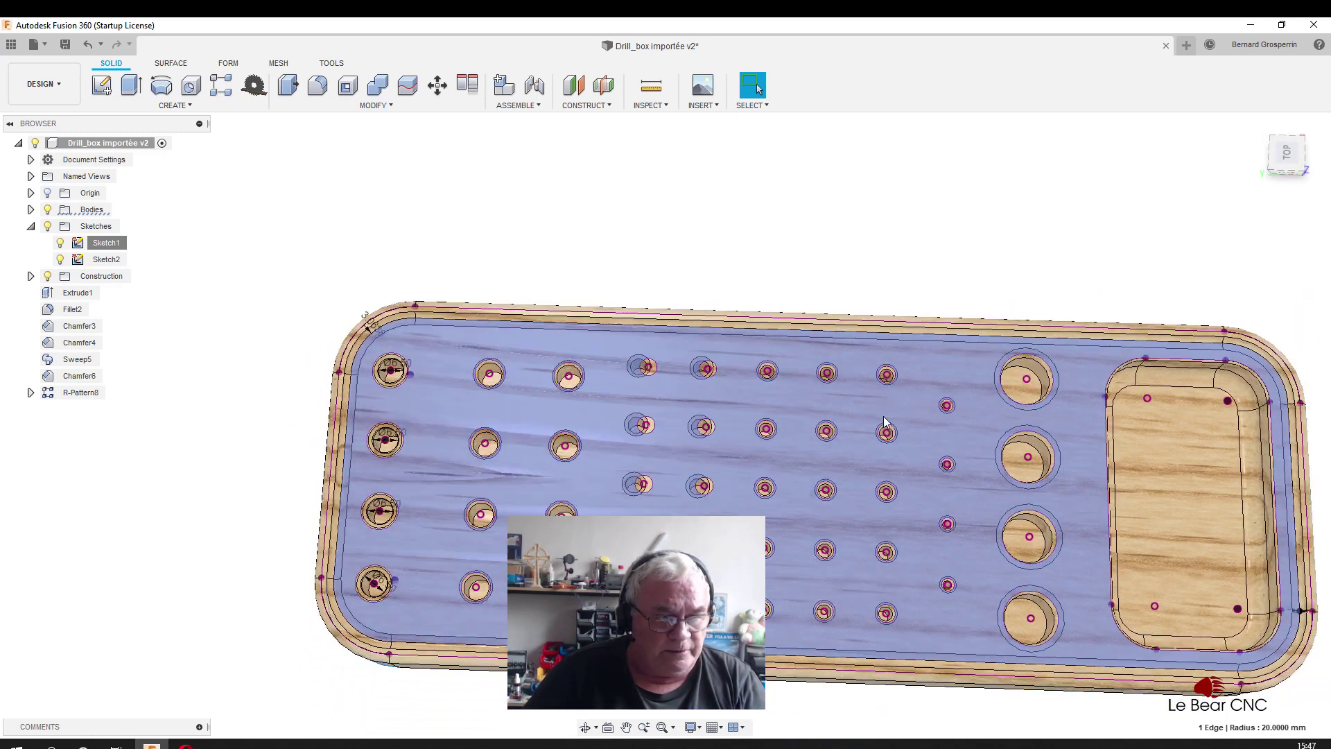
{"action": "scroll", "coordinate": [1180, 494], "scroll_direction": "up", "scroll_amount": 2}
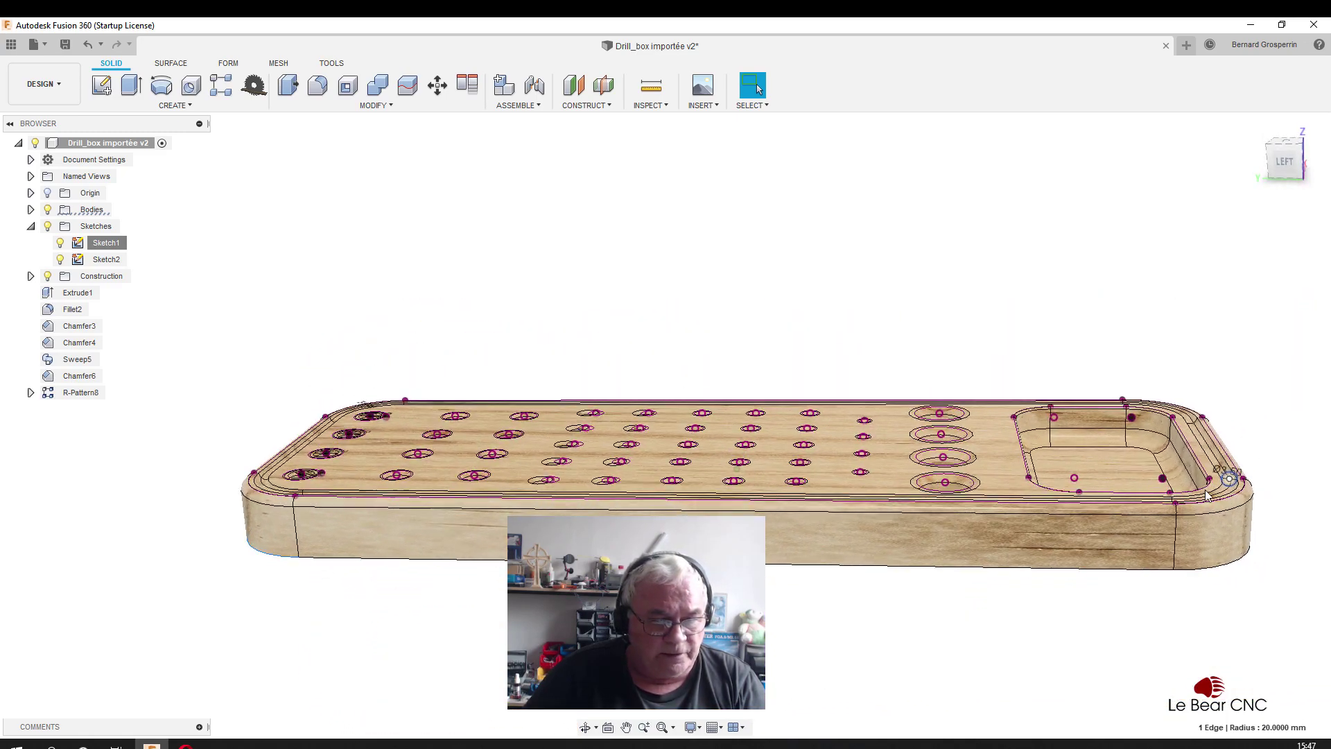
{"action": "scroll", "coordinate": [1189, 478], "scroll_direction": "up", "scroll_amount": 2}
{"action": "scroll", "coordinate": [1201, 455], "scroll_direction": "up", "scroll_amount": 2}
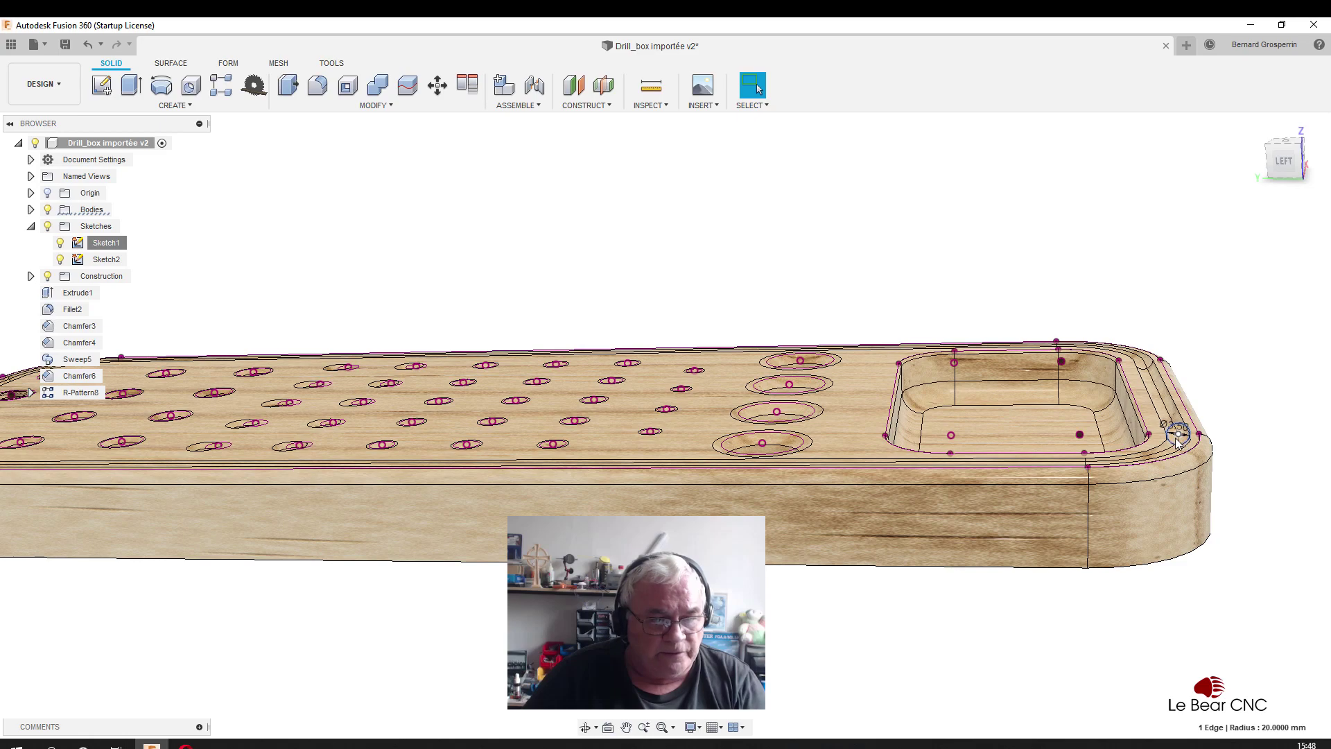
{"action": "mouse_move", "coordinate": [1177, 436]}
{"action": "middle_mouse_down", "text": "shift"}
{"action": "mouse_move", "coordinate": [1108, 435]}
{"action": "mouse_move", "coordinate": [1045, 291]}
{"action": "mouse_move", "coordinate": [723, 230]}
{"action": "middle_mouse_up", "text": "shift"}
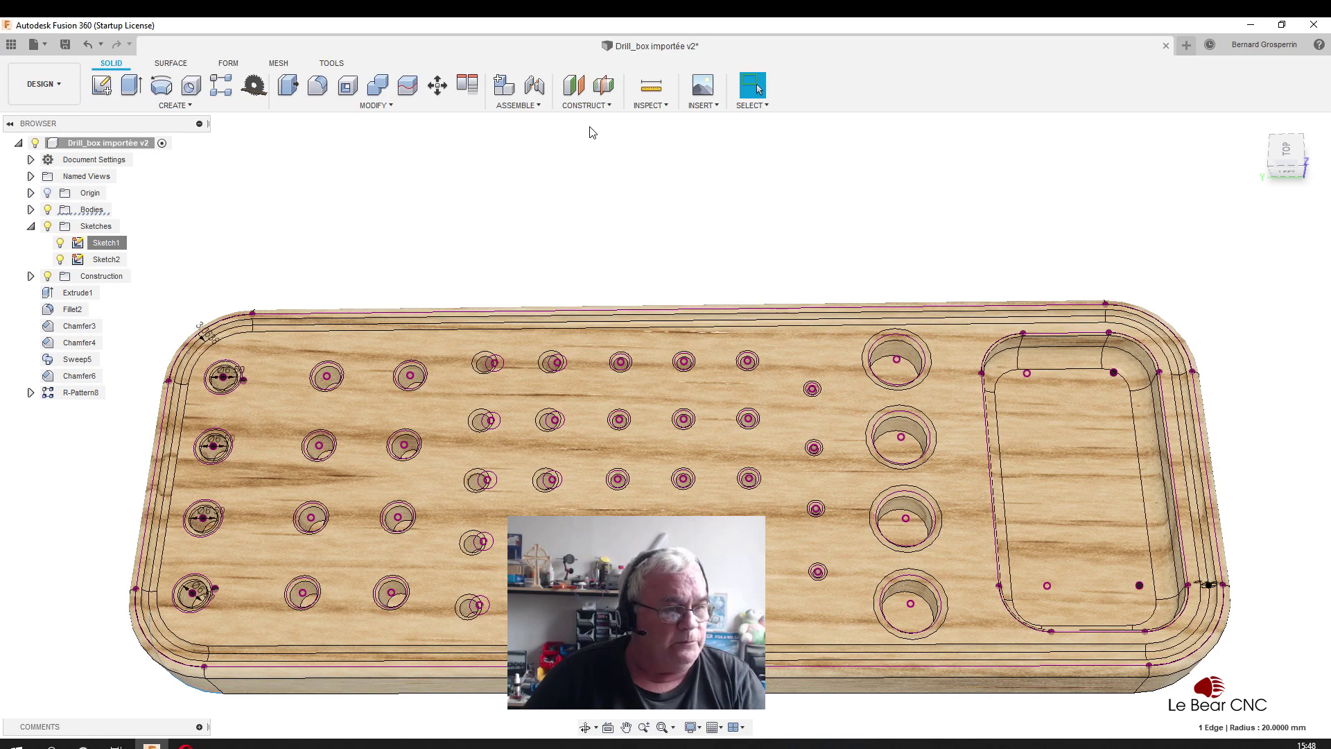
{"action": "mouse_move", "coordinate": [593, 132]}
{"action": "middle_mouse_down", "text": "shift"}
{"action": "mouse_move", "coordinate": [649, 143]}
{"action": "mouse_move", "coordinate": [745, 128]}
{"action": "mouse_move", "coordinate": [857, 218]}
{"action": "middle_mouse_up", "text": "shift"}
Hide all sketches so only the solid block shows.
{"action": "left_click", "coordinate": [647, 105]}
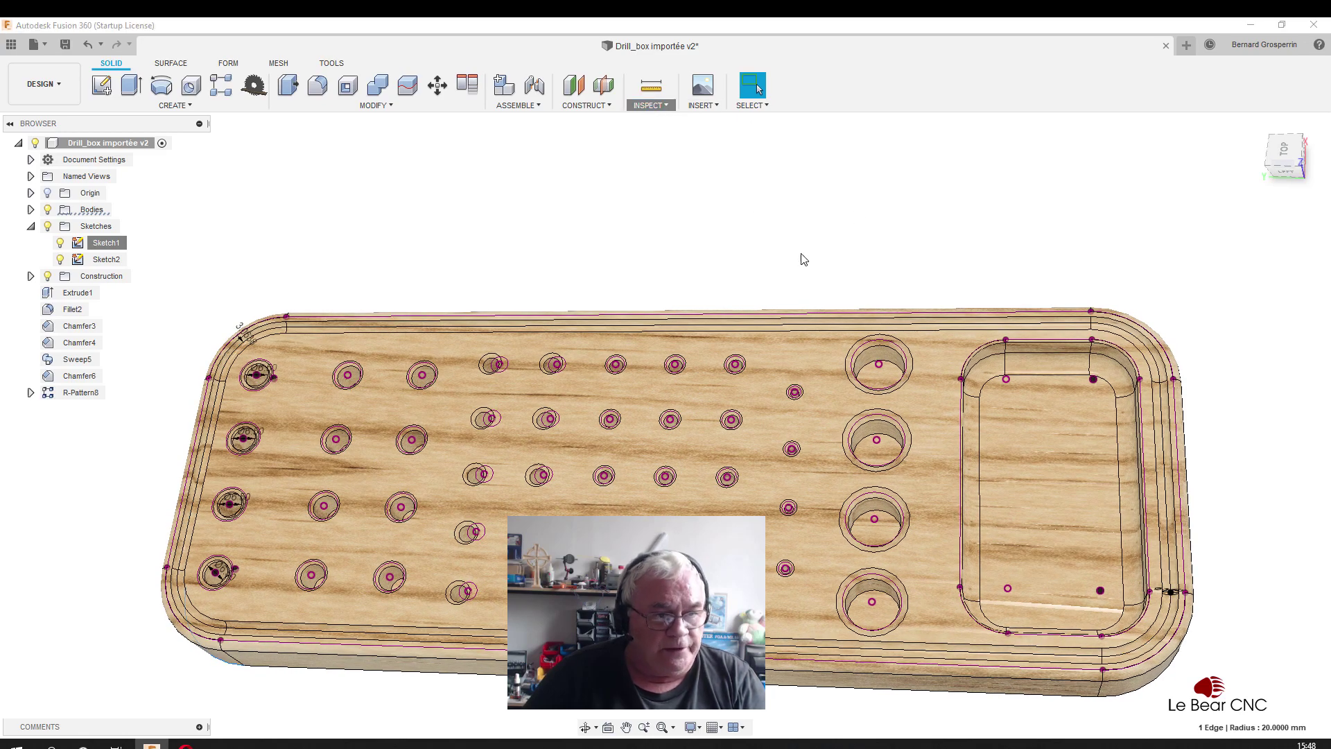
{"action": "scroll", "coordinate": [1040, 430], "scroll_direction": "up", "scroll_amount": 2}
{"action": "scroll", "coordinate": [1054, 485], "scroll_direction": "up", "scroll_amount": 2}
{"action": "scroll", "coordinate": [1048, 512], "scroll_direction": "down", "scroll_amount": 3}
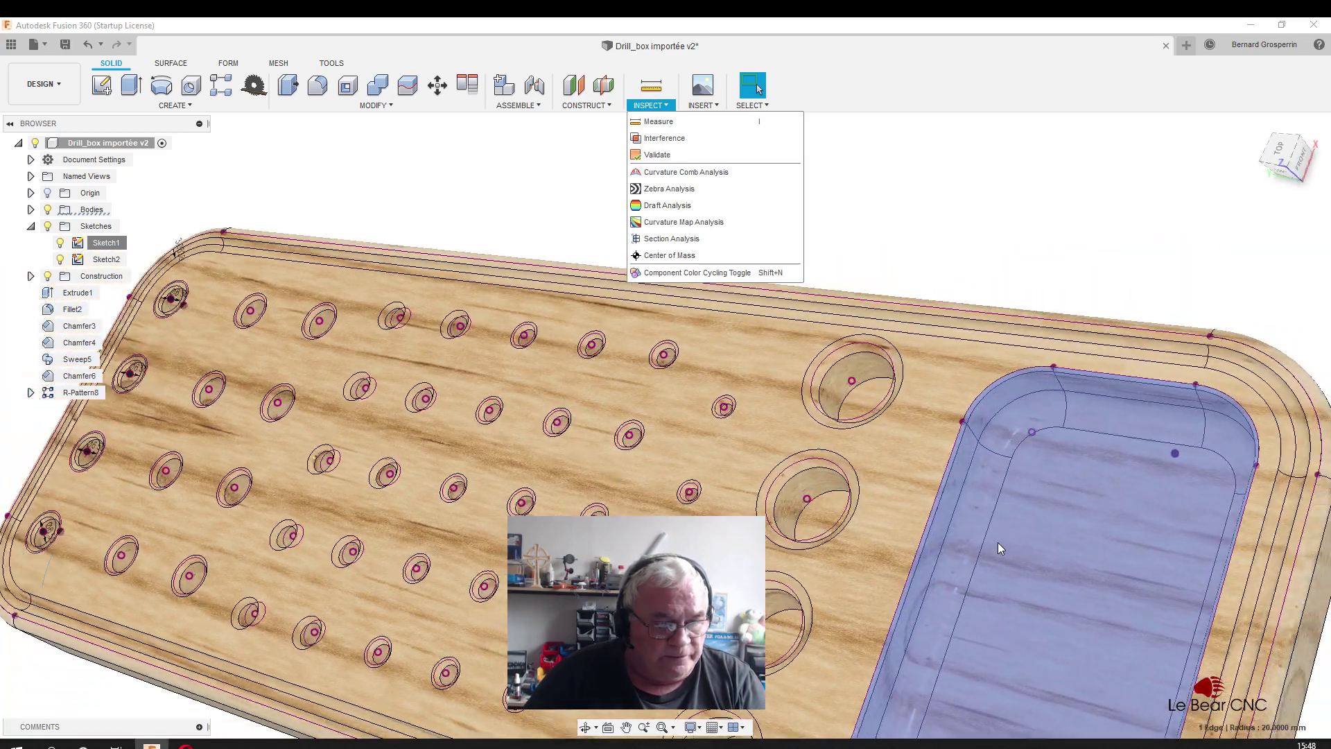
{"action": "scroll", "coordinate": [997, 542], "scroll_direction": "down", "scroll_amount": 2}
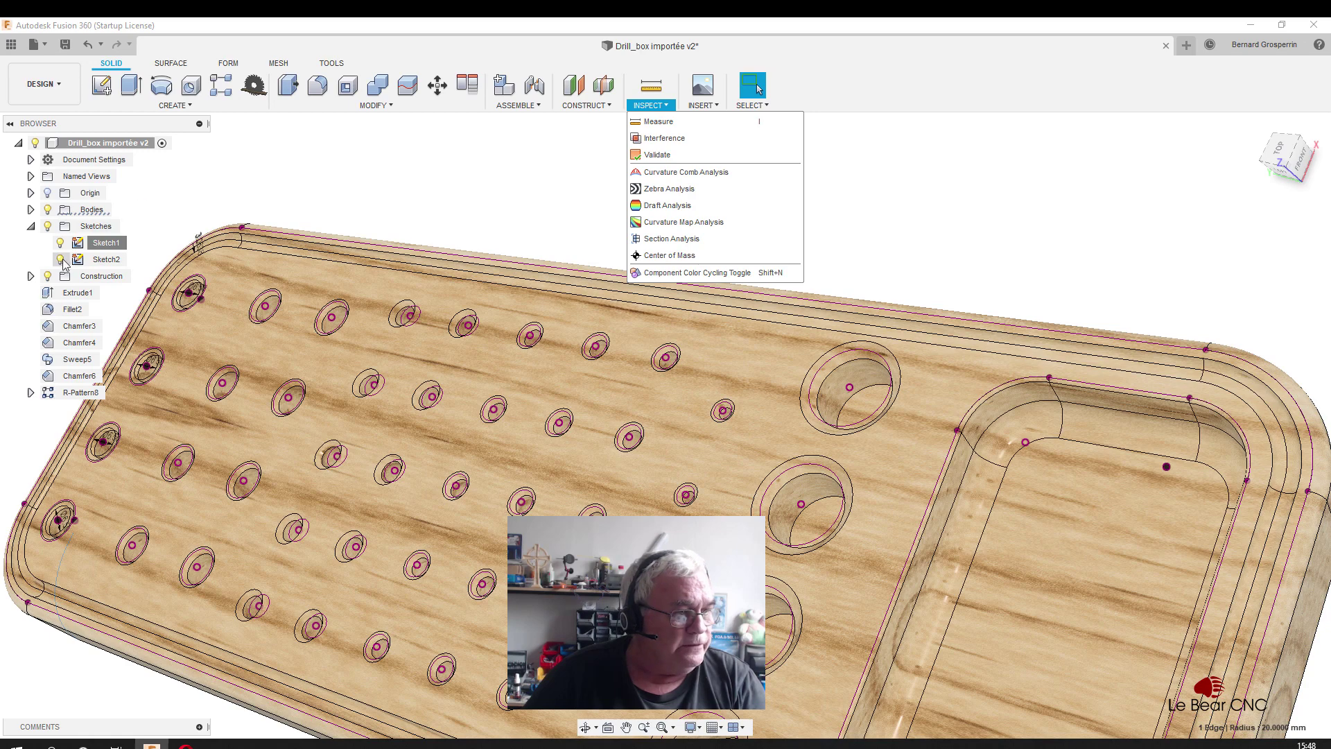
{"action": "left_click", "coordinate": [50, 231]}
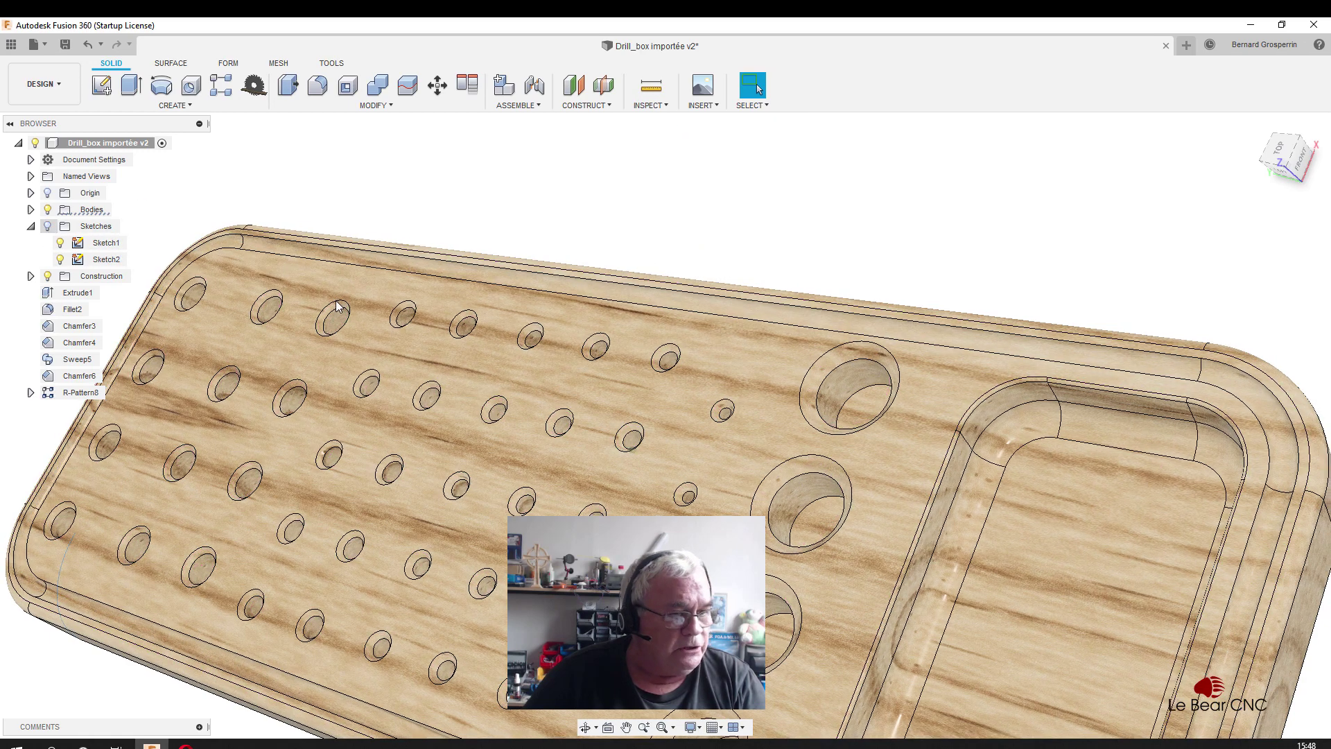
{"action": "scroll", "coordinate": [946, 498], "scroll_direction": "down", "scroll_amount": 3}
{"action": "scroll", "coordinate": [1031, 679], "scroll_direction": "down", "scroll_amount": 2}
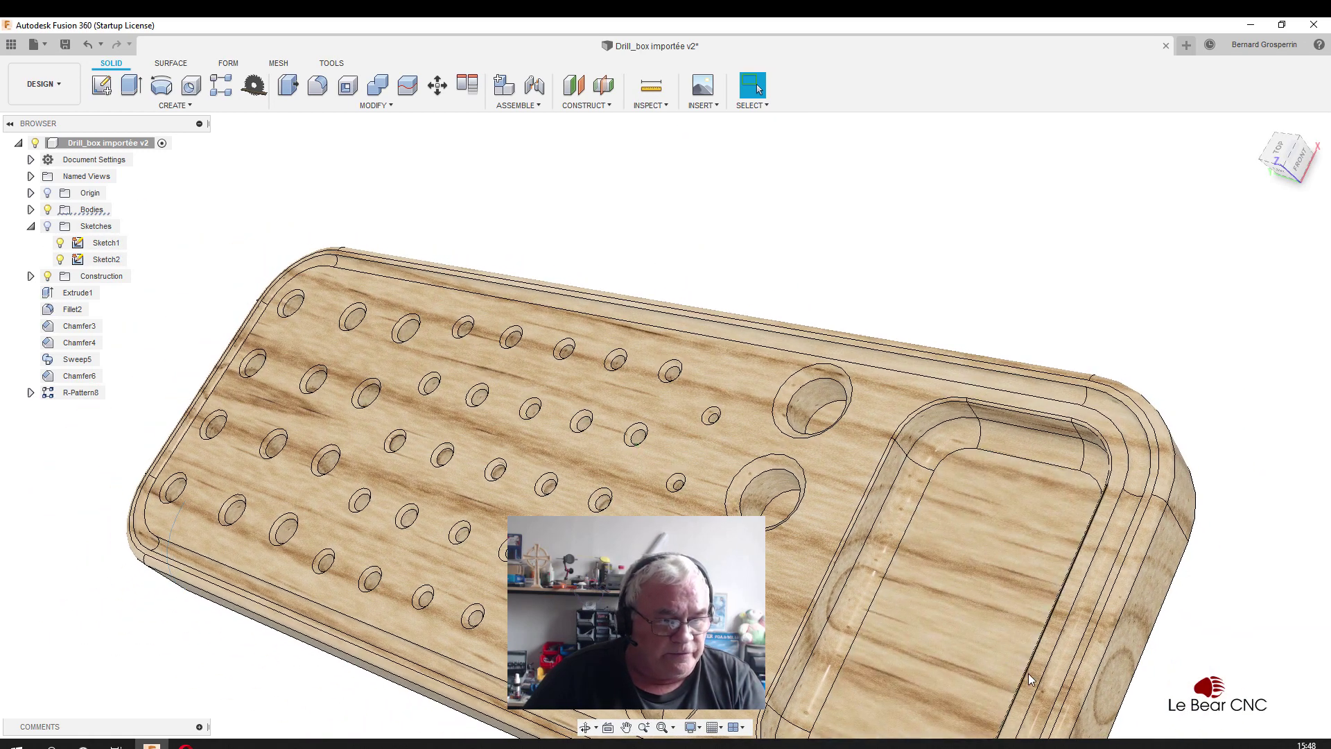
Measure a pocket wall face (286 mm²) and its 40 mm minimum distance to another face.
{"action": "left_click", "coordinate": [832, 592]}
{"action": "mouse_move", "coordinate": [832, 592]}
{"action": "middle_mouse_down", "text": "shift"}
{"action": "mouse_move", "coordinate": [1116, 655]}
{"action": "mouse_move", "coordinate": [1013, 311]}
{"action": "middle_mouse_up", "text": "shift"}
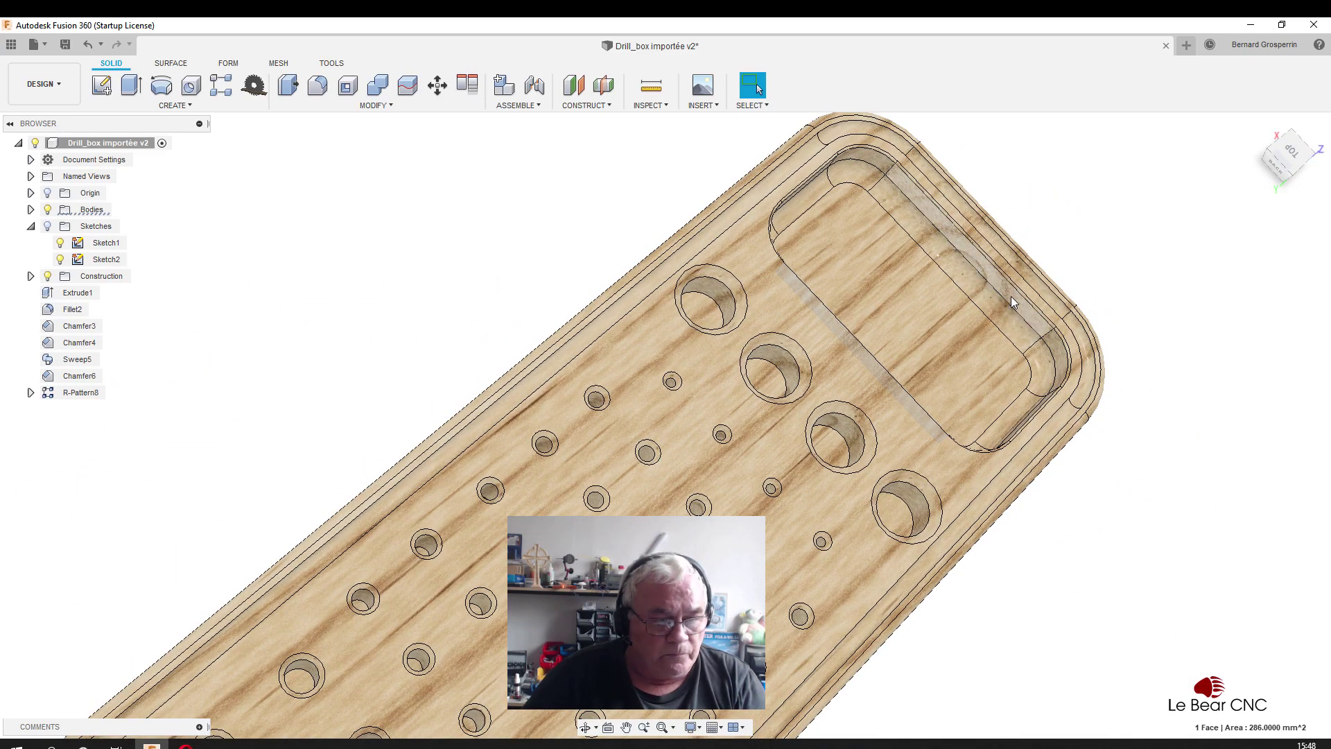
{"action": "middle_click_drag", "start_coordinate": [1012, 302], "coordinate": [1011, 472], "text": "shift"}
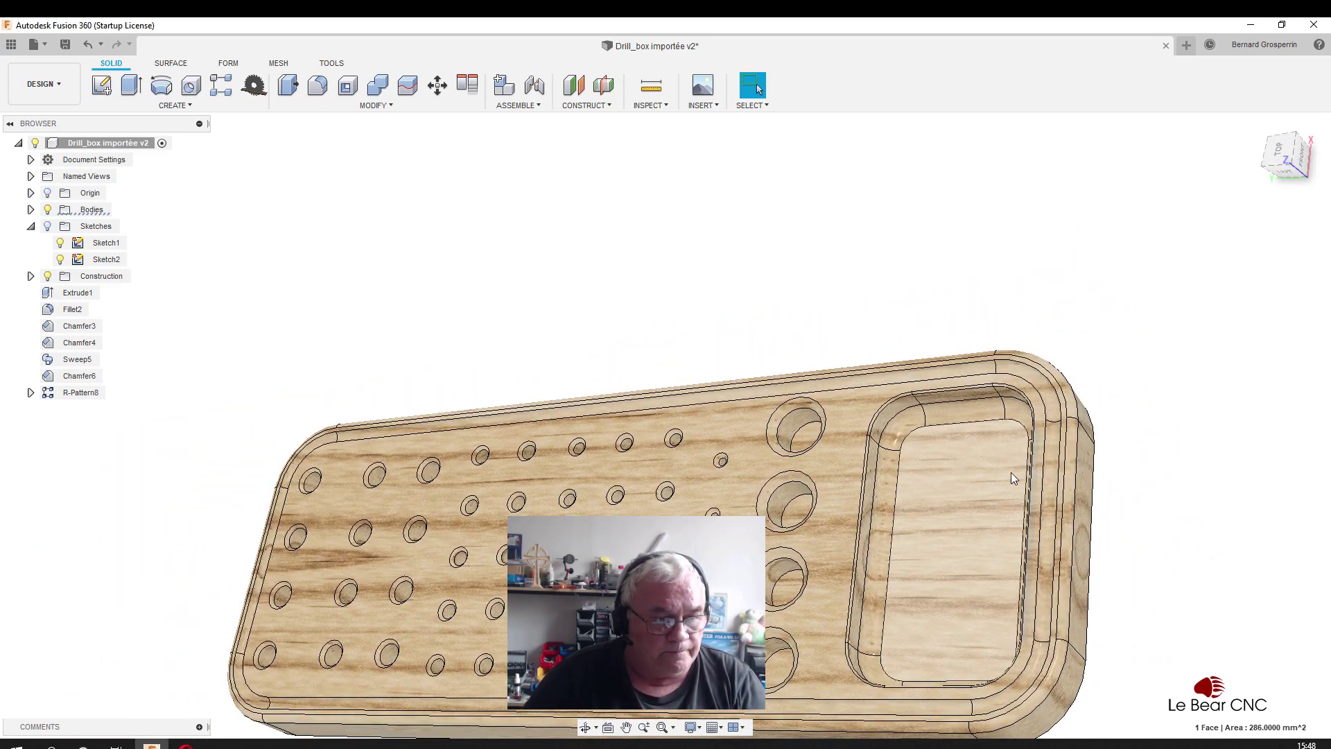
{"action": "middle_click_drag", "start_coordinate": [867, 530], "coordinate": [817, 557], "text": "shift"}
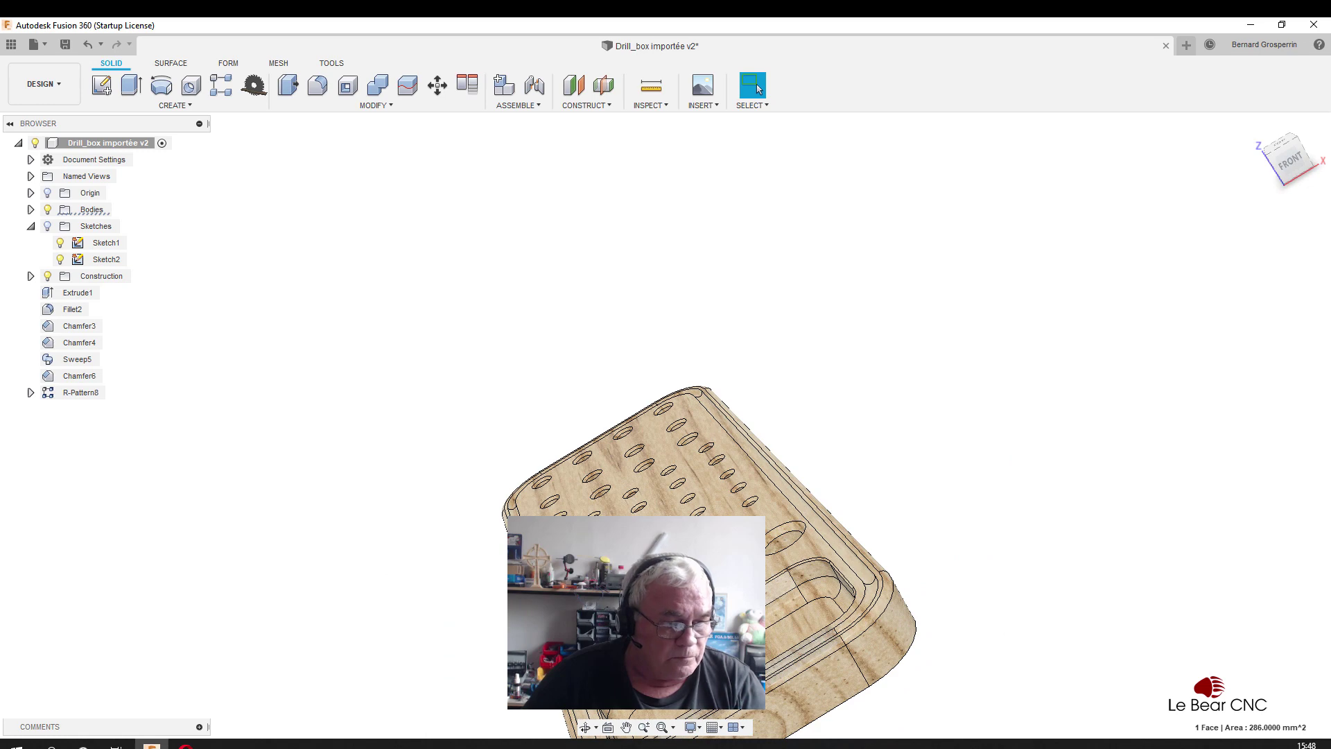
{"action": "left_click", "coordinate": [780, 585], "text": "ctrl"}
{"action": "middle_click_drag", "start_coordinate": [830, 546], "coordinate": [940, 274], "text": "shift"}
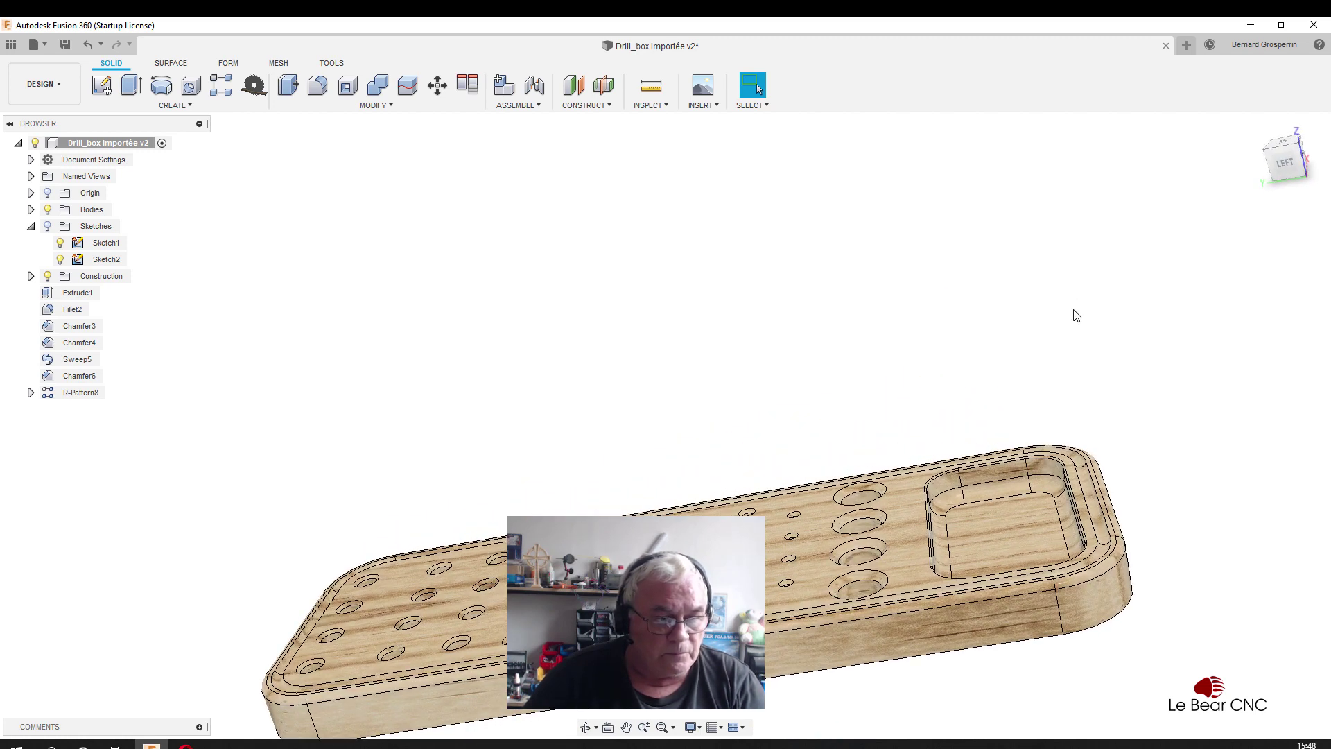
Measure 72 mm between pocket faces and a 4 mm edge radius, ending near a top view.
{"action": "left_click", "coordinate": [996, 470]}
{"action": "middle_click_drag", "start_coordinate": [996, 470], "coordinate": [995, 480], "text": "shift"}
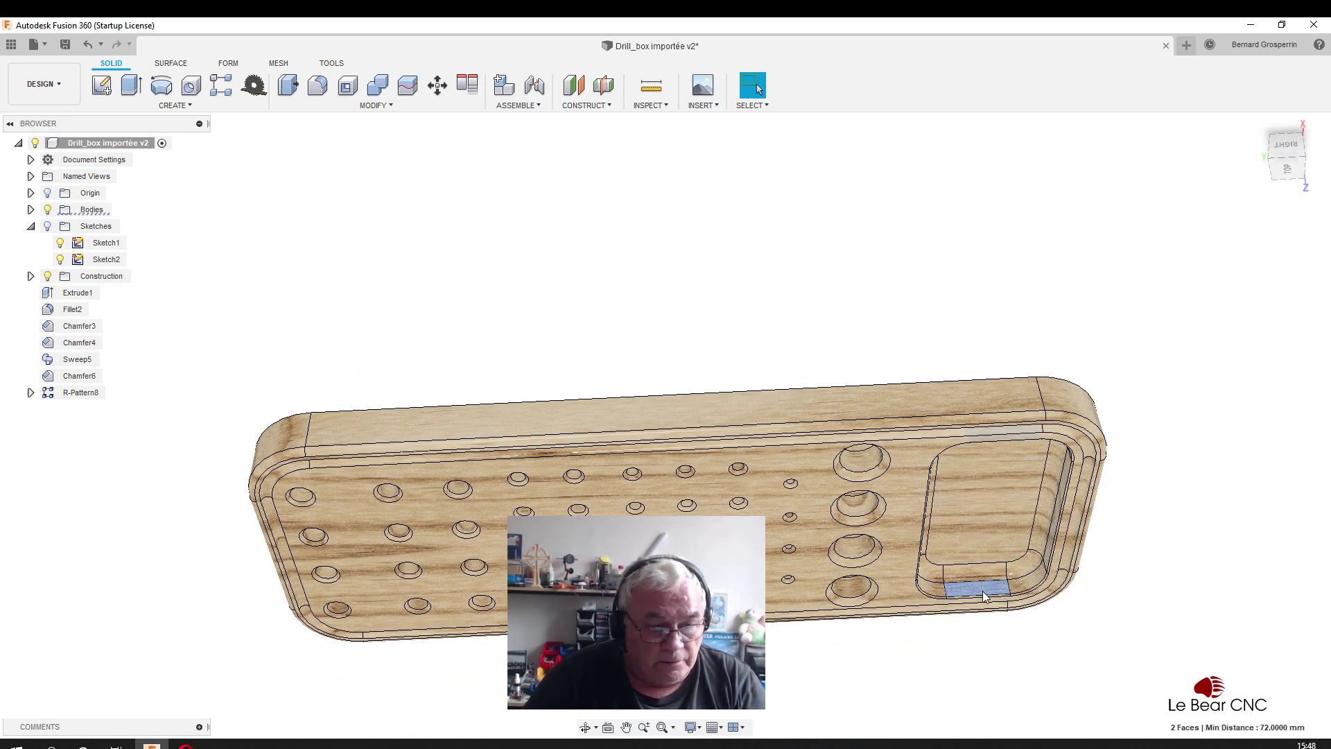
{"action": "mouse_move", "coordinate": [983, 590]}
{"action": "middle_mouse_down", "text": "shift"}
{"action": "mouse_move", "coordinate": [1005, 523]}
{"action": "mouse_move", "coordinate": [986, 429]}
{"action": "middle_mouse_up", "text": "shift"}
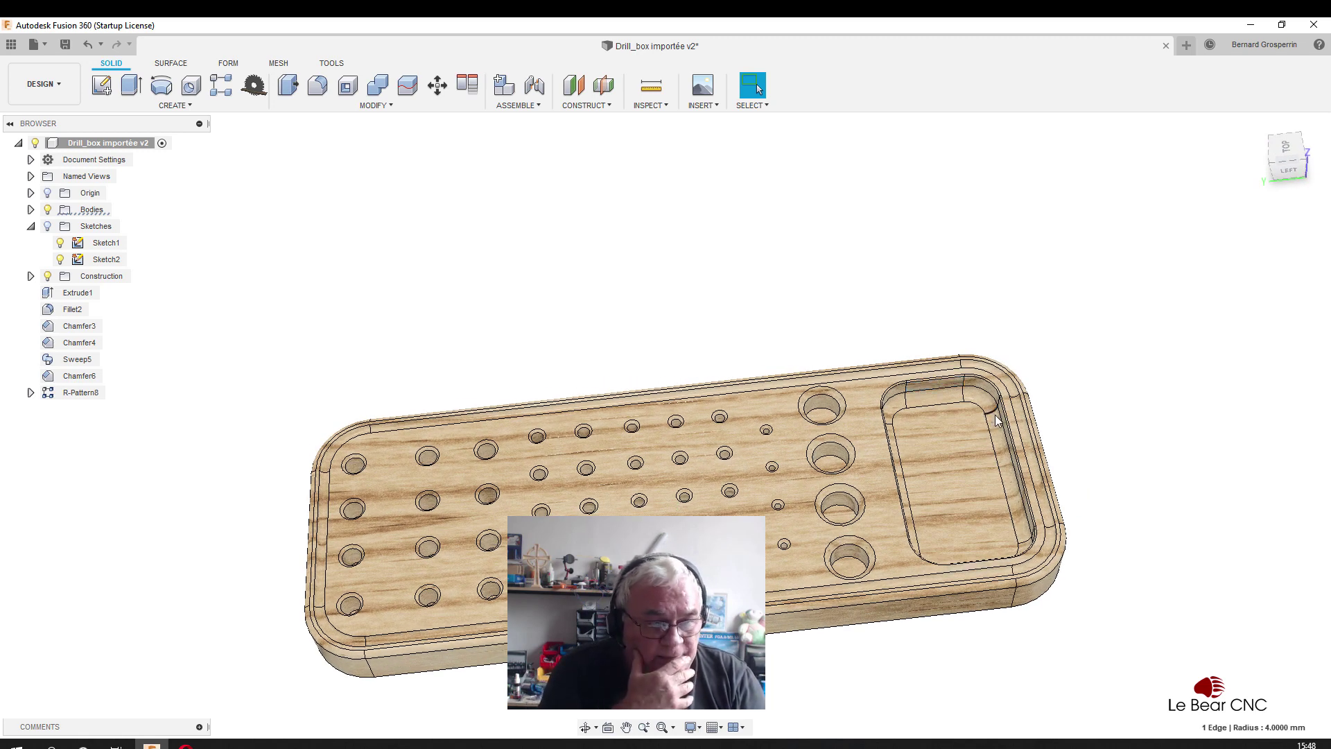
{"action": "middle_click_drag", "start_coordinate": [995, 419], "coordinate": [996, 420], "text": "shift"}
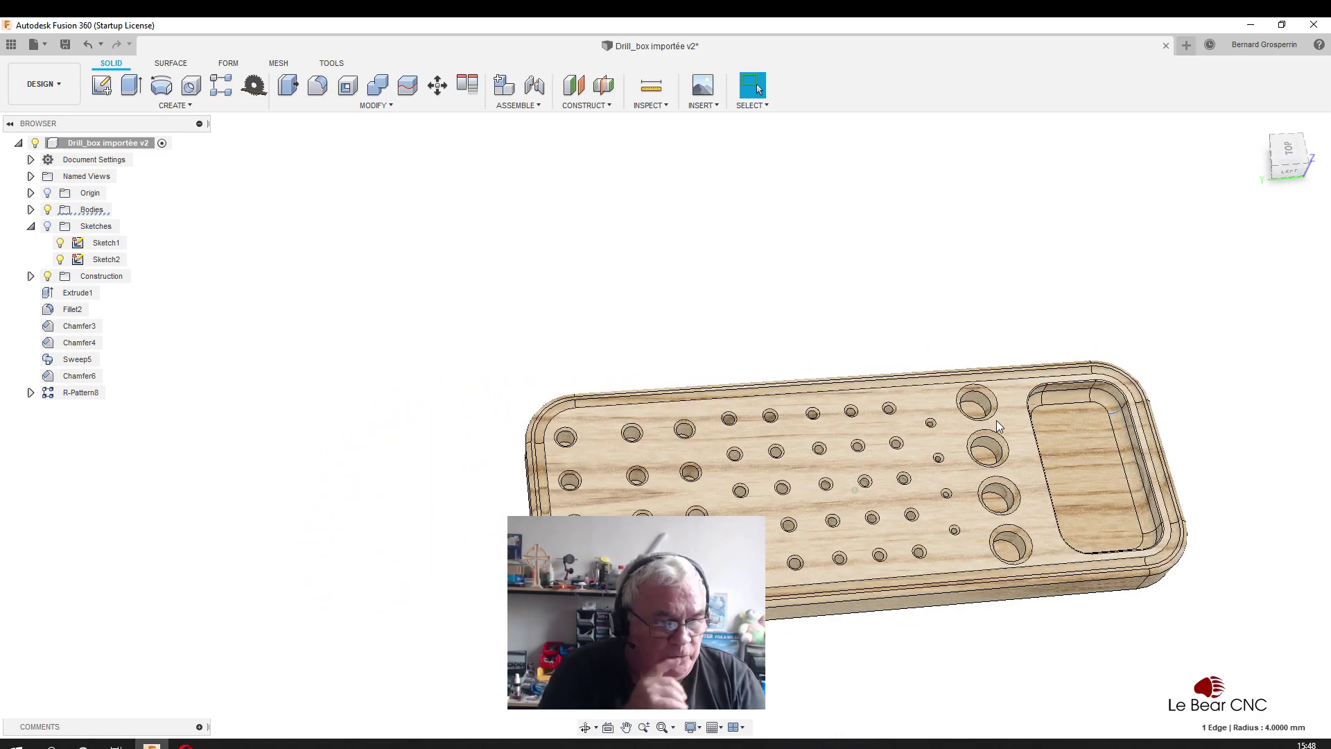
{"action": "scroll", "coordinate": [996, 420], "scroll_direction": "up", "scroll_amount": 2}
{"action": "scroll", "coordinate": [996, 421], "scroll_direction": "up", "scroll_amount": 1}
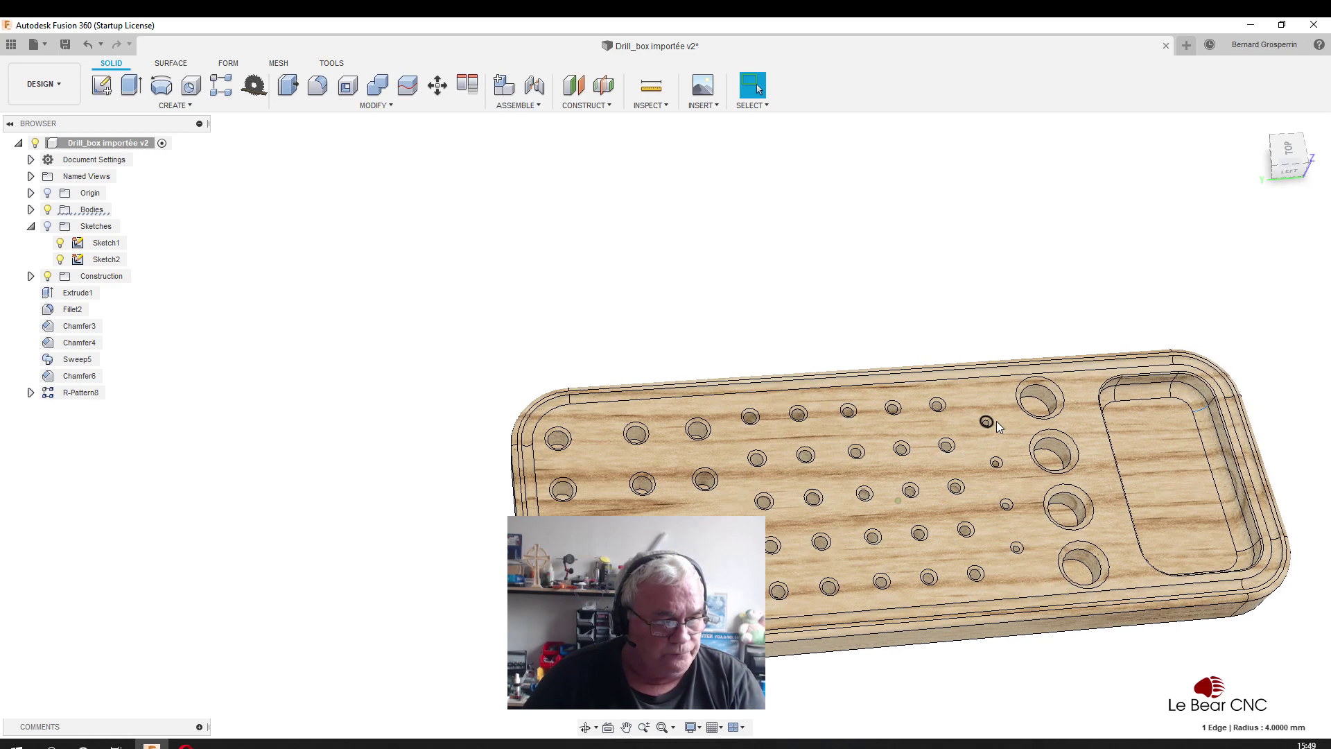
{"action": "scroll", "coordinate": [996, 421], "scroll_direction": "down", "scroll_amount": 1}
{"action": "scroll", "coordinate": [996, 422], "scroll_direction": "down", "scroll_amount": 1}
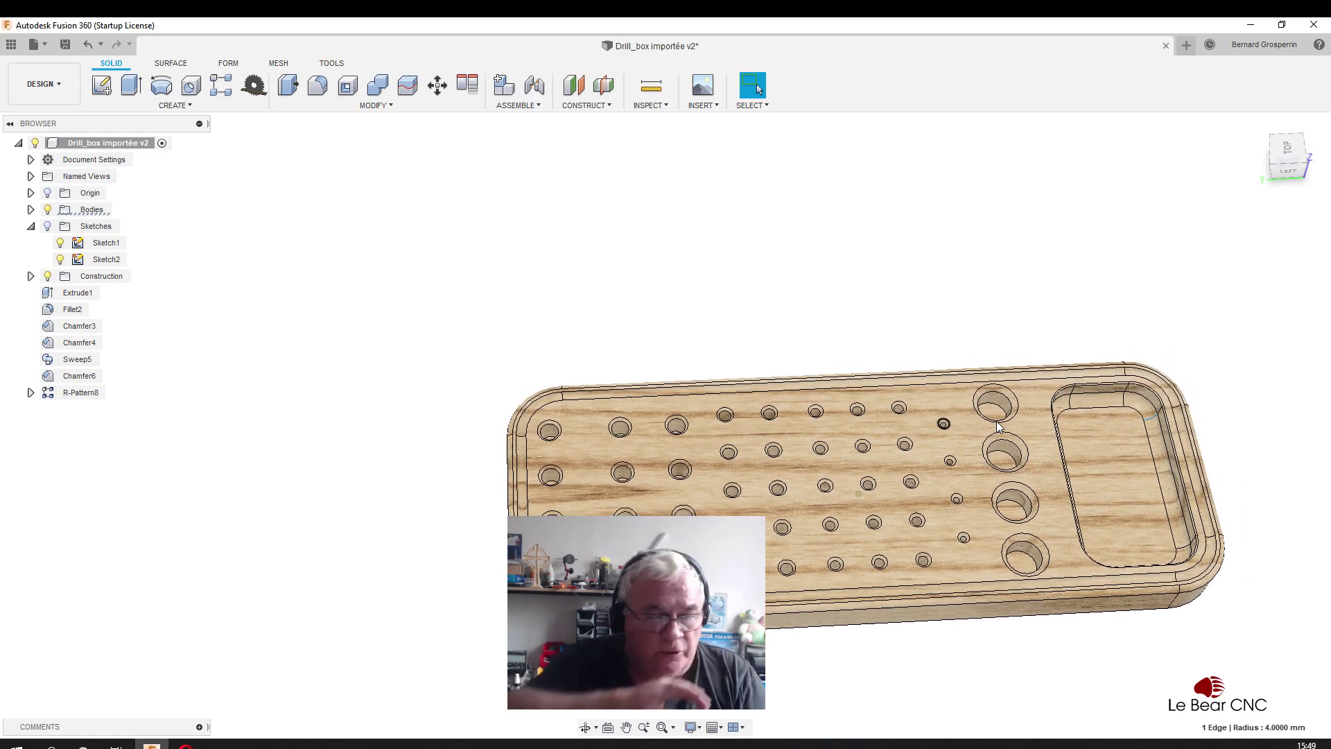
{"action": "scroll", "coordinate": [996, 422], "scroll_direction": "down", "scroll_amount": 2}
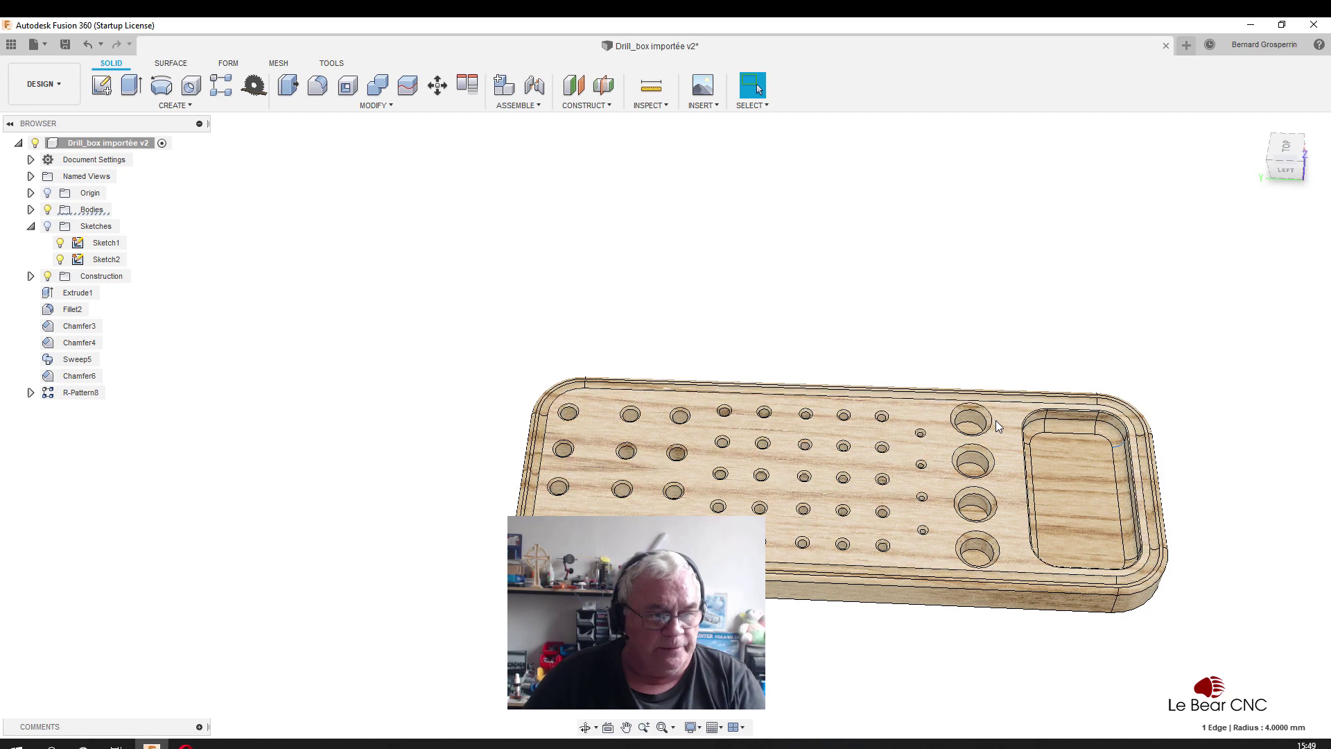
{"action": "scroll", "coordinate": [996, 420], "scroll_direction": "down", "scroll_amount": 1}
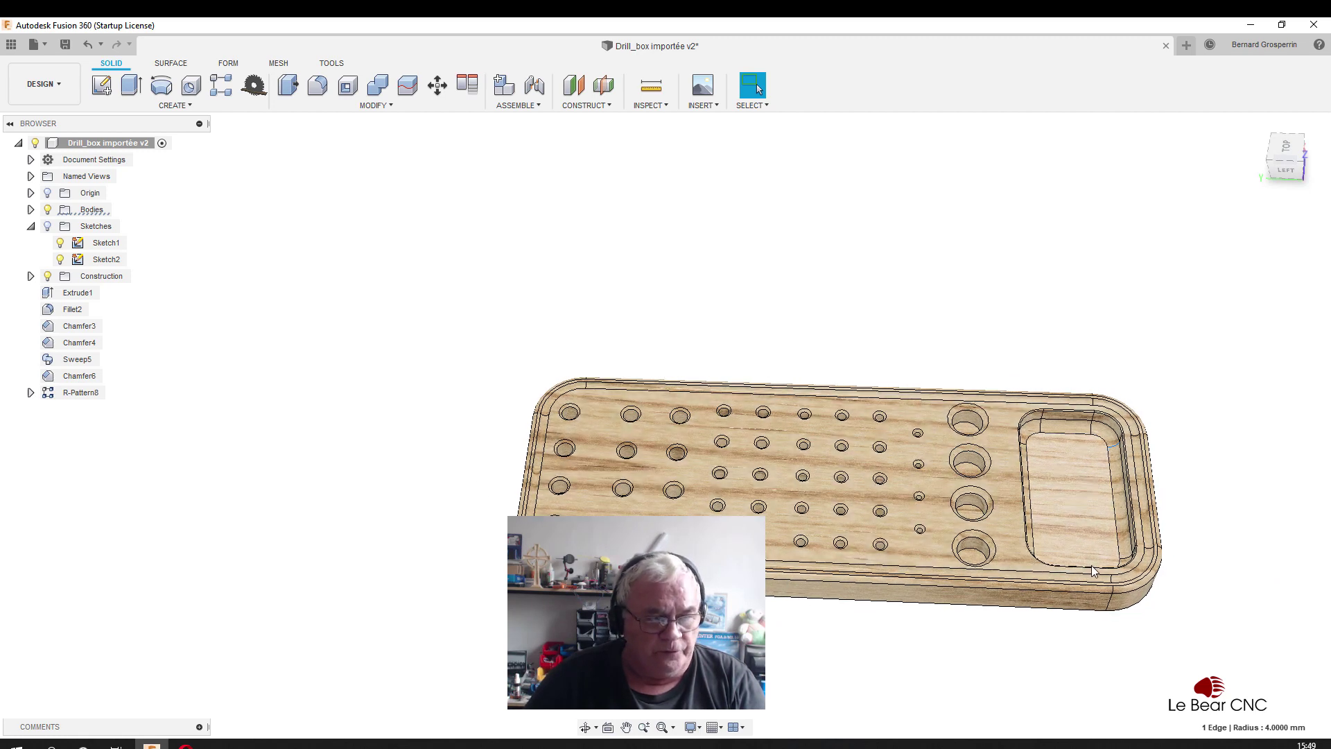
{"action": "middle_click_drag", "start_coordinate": [1091, 564], "coordinate": [1076, 510], "text": "shift"}
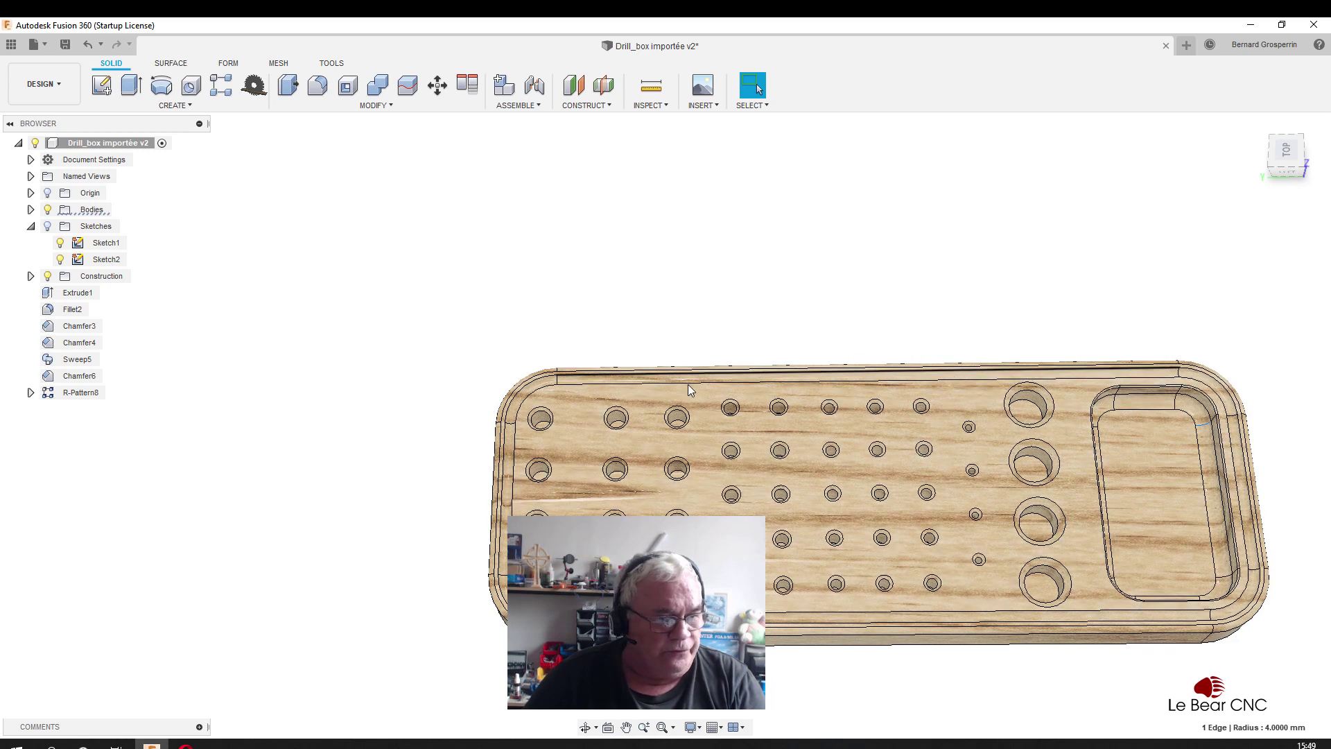
{"action": "middle_click_drag", "start_coordinate": [687, 384], "coordinate": [552, 498], "text": "shift"}
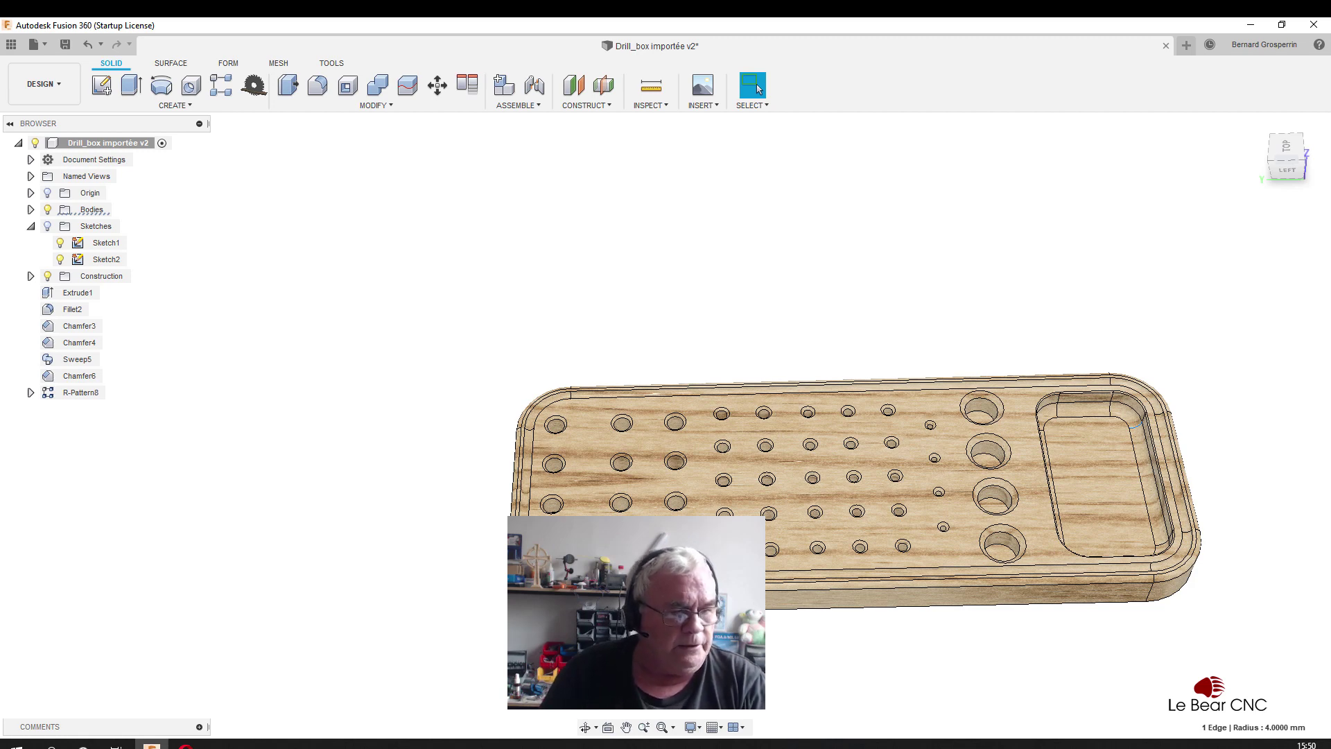
Orbit and zoom around the finished block, including edge-on, ending on a close front-oblique view.
{"action": "mouse_move", "coordinate": [756, 478]}
{"action": "middle_mouse_down", "text": "shift"}
{"action": "mouse_move", "coordinate": [693, 471]}
{"action": "mouse_move", "coordinate": [715, 475]}
{"action": "mouse_move", "coordinate": [720, 444]}
{"action": "middle_mouse_up", "text": "shift"}
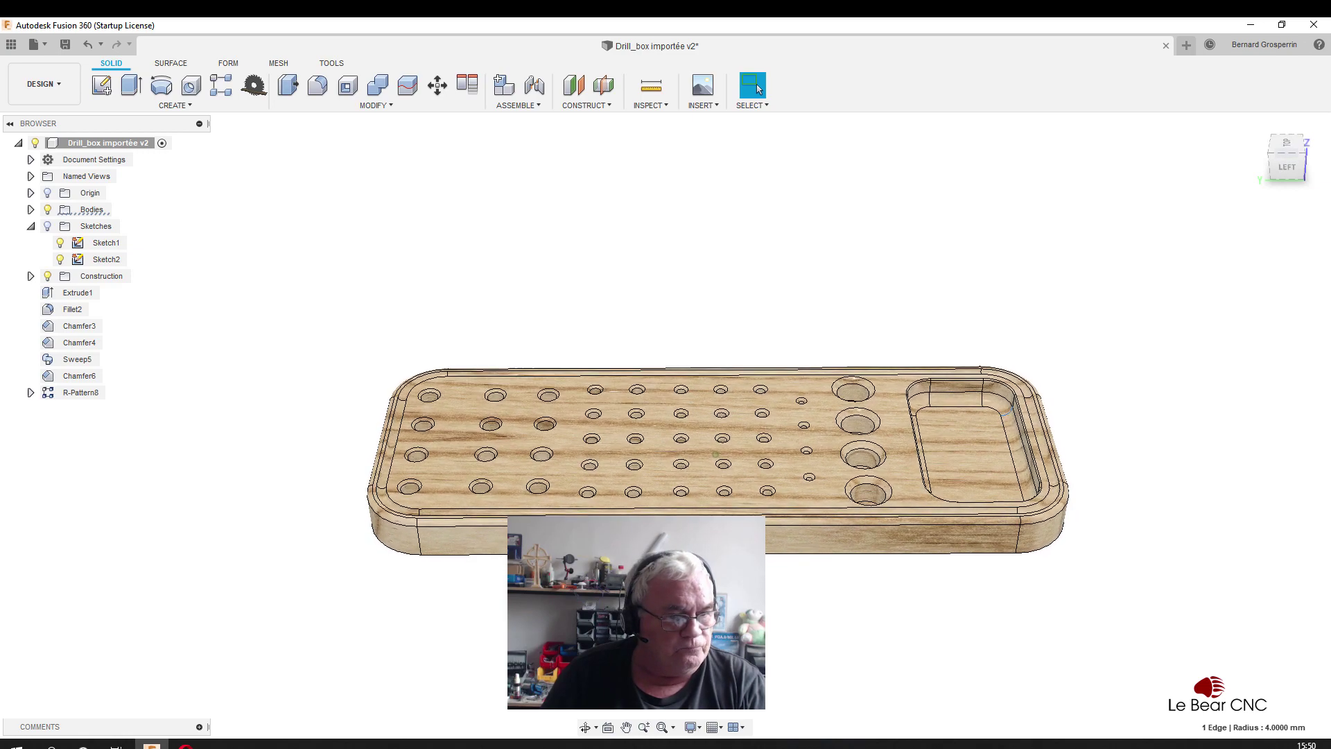
{"action": "mouse_move", "coordinate": [721, 444]}
{"action": "middle_mouse_down", "text": "shift"}
{"action": "mouse_move", "coordinate": [720, 388]}
{"action": "mouse_move", "coordinate": [721, 472]}
{"action": "middle_mouse_up", "text": "shift"}
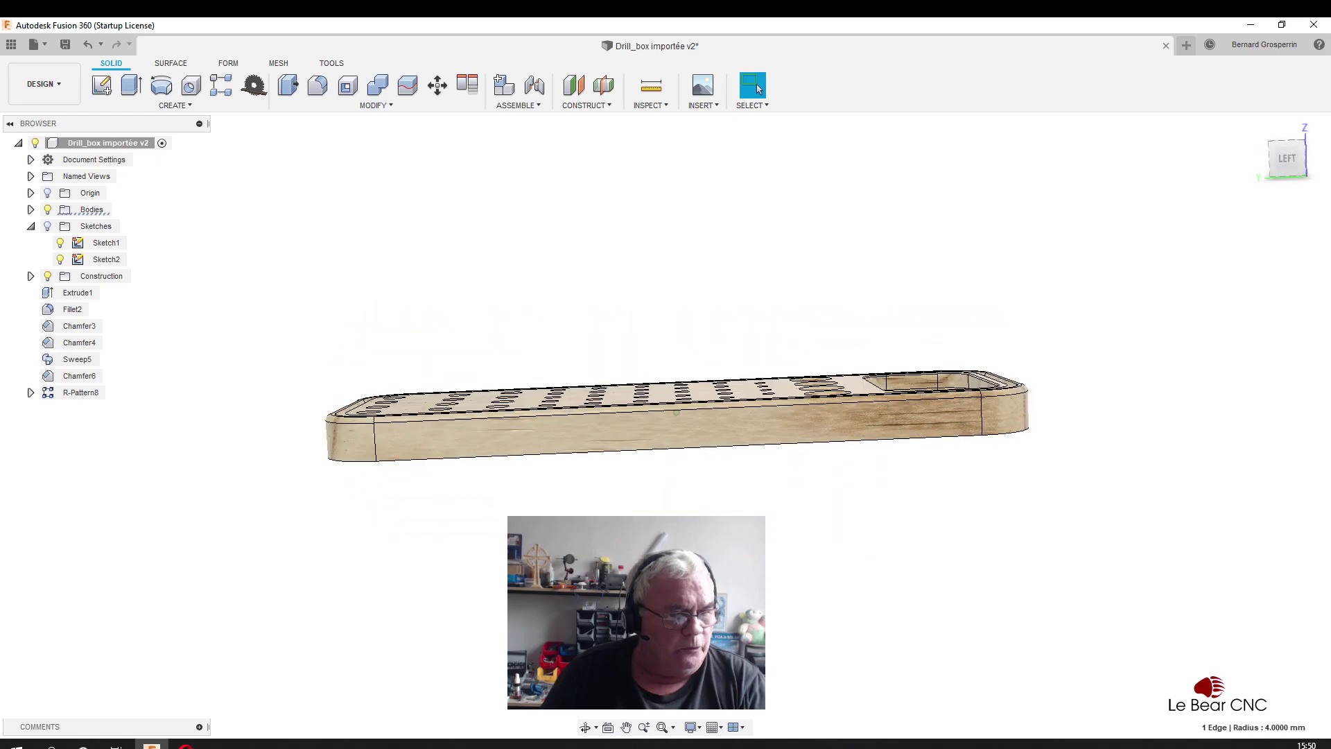
{"action": "scroll", "coordinate": [541, 347], "scroll_direction": "up", "scroll_amount": 3}
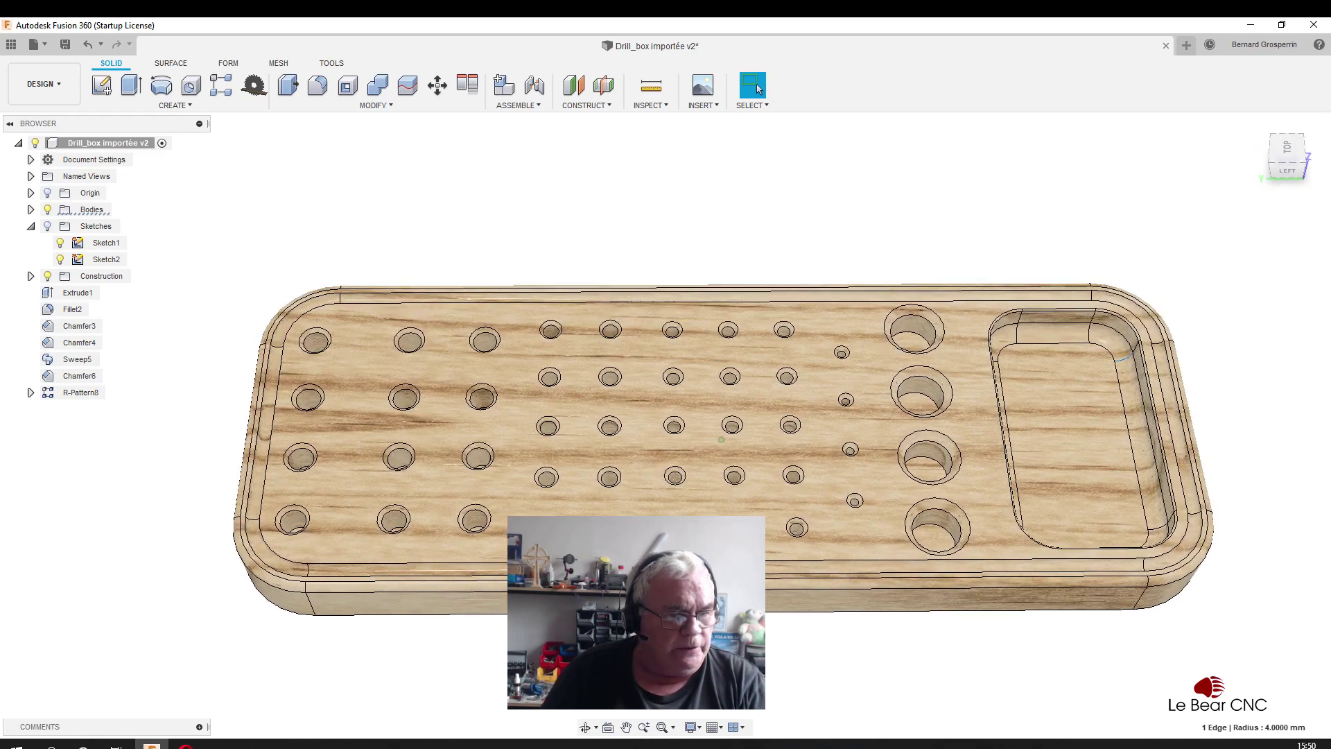
{"action": "mouse_move", "coordinate": [695, 434]}
{"action": "middle_mouse_down", "text": "shift"}
{"action": "mouse_move", "coordinate": [667, 431]}
{"action": "mouse_move", "coordinate": [695, 444]}
{"action": "mouse_move", "coordinate": [695, 461]}
{"action": "mouse_move", "coordinate": [686, 431]}
{"action": "mouse_move", "coordinate": [670, 435]}
{"action": "mouse_move", "coordinate": [712, 428]}
{"action": "mouse_move", "coordinate": [712, 381]}
{"action": "middle_mouse_up", "text": "shift"}
{"action": "middle_click_drag", "start_coordinate": [716, 419], "coordinate": [734, 416], "text": "shift"}
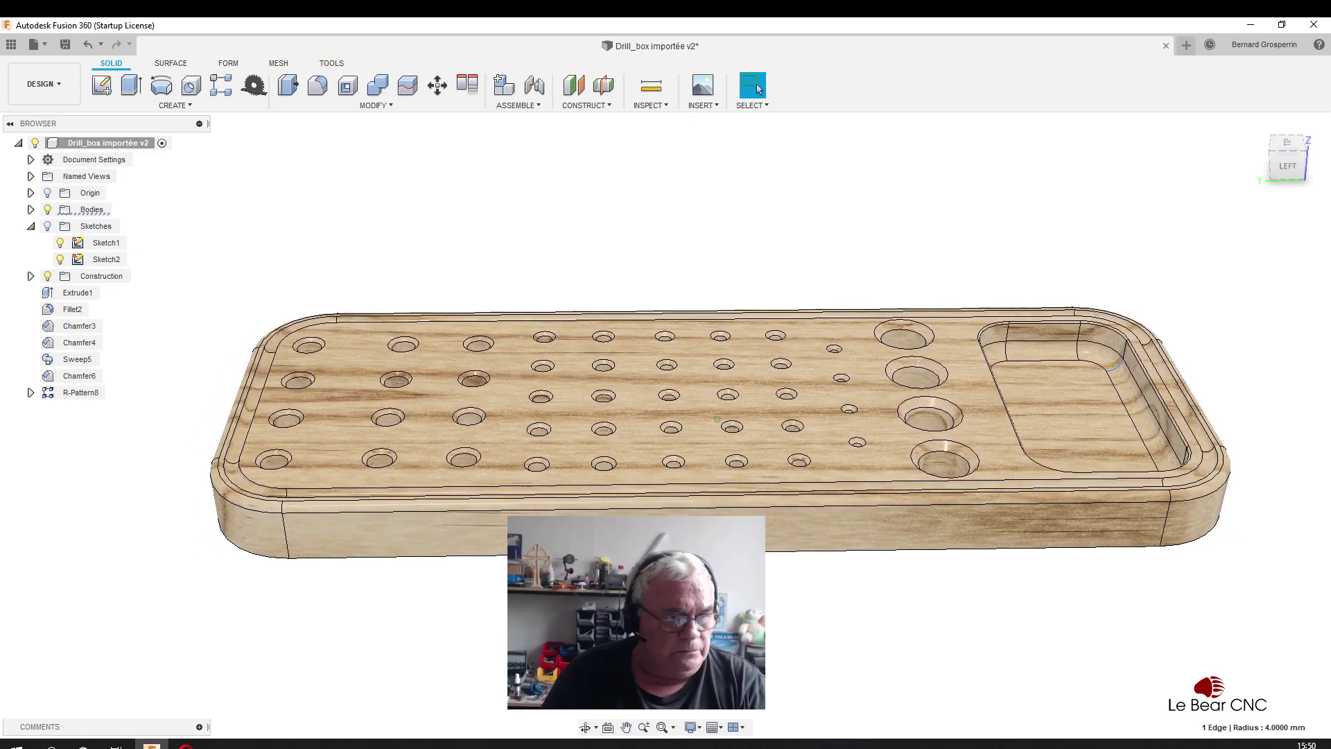